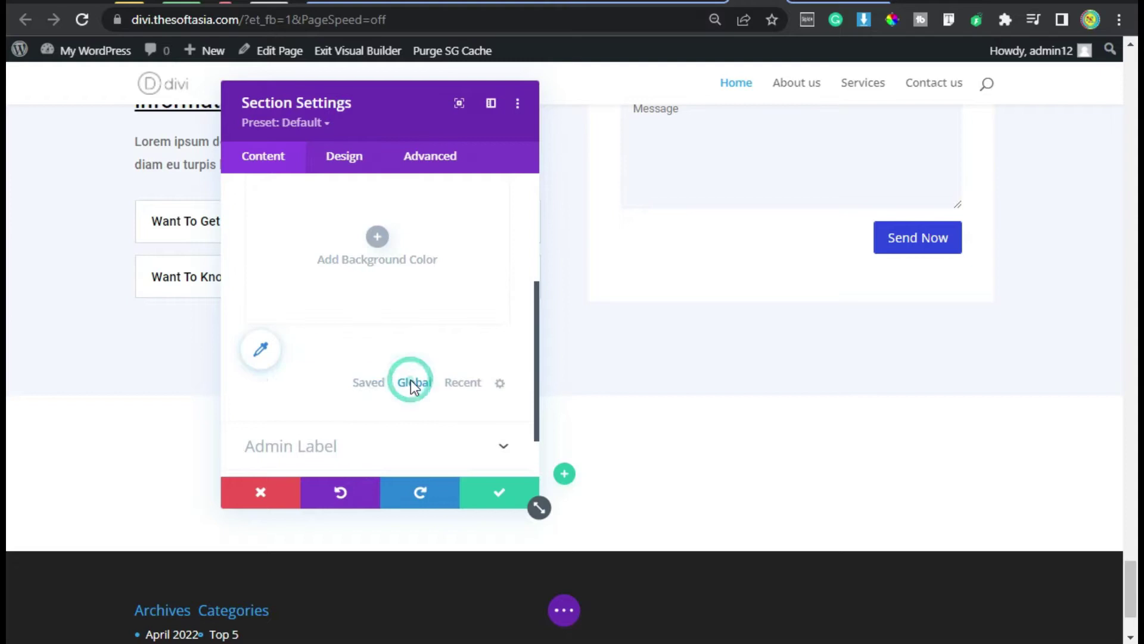
Step: Give the new section above the footer the global blue background colour and insert a single-column row in it
{"action": "left_click", "coordinate": [325, 349]}
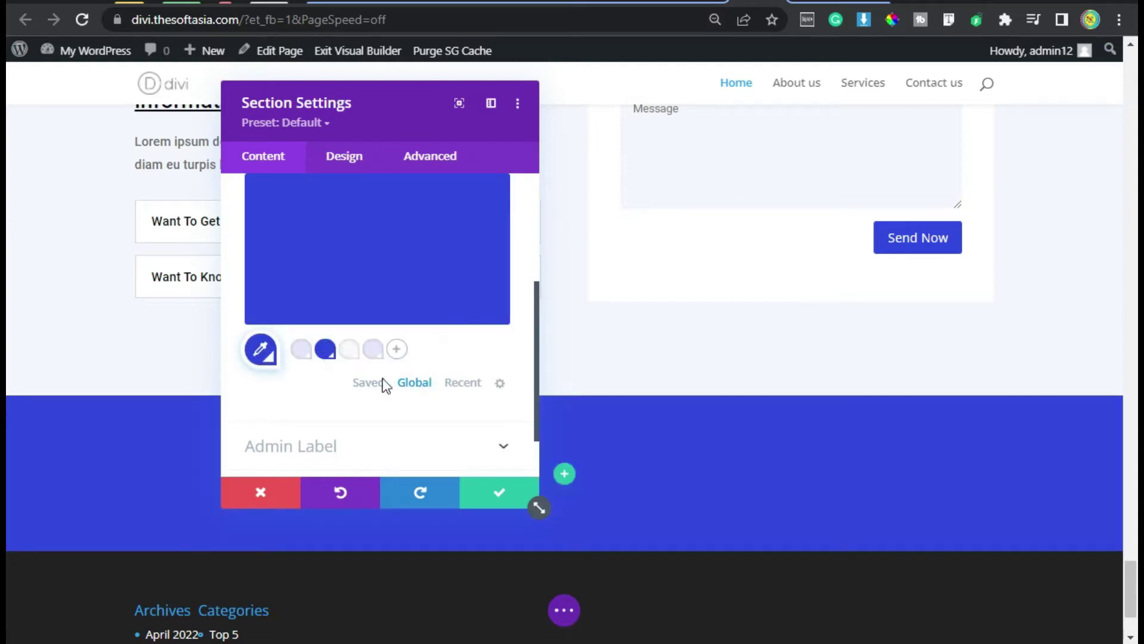
{"action": "left_click", "coordinate": [509, 499]}
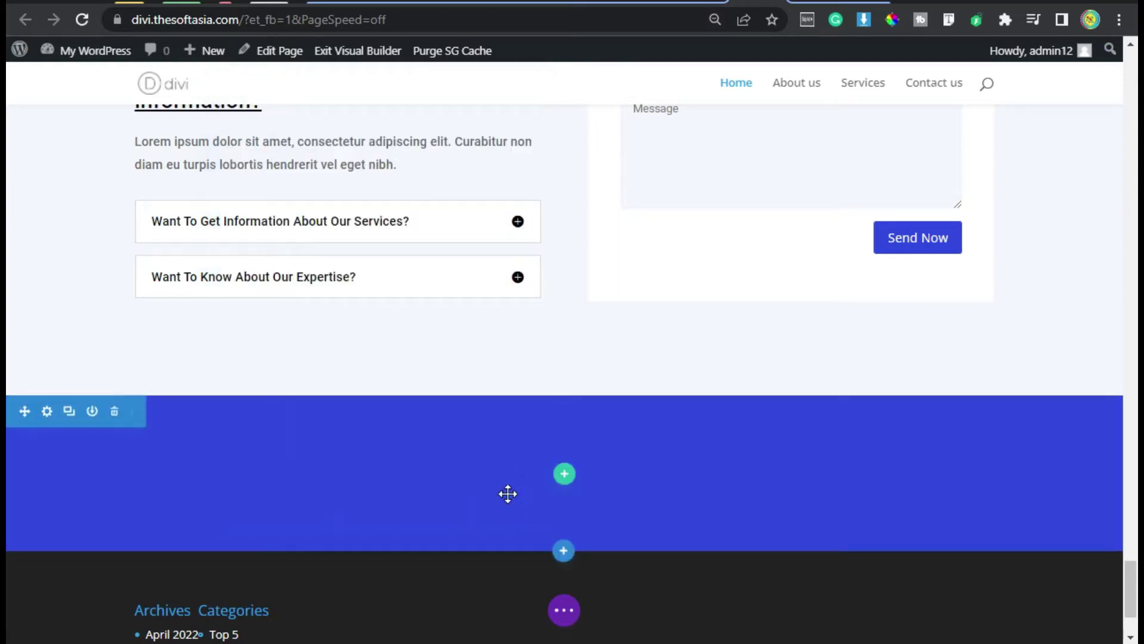
{"action": "left_click", "coordinate": [565, 474]}
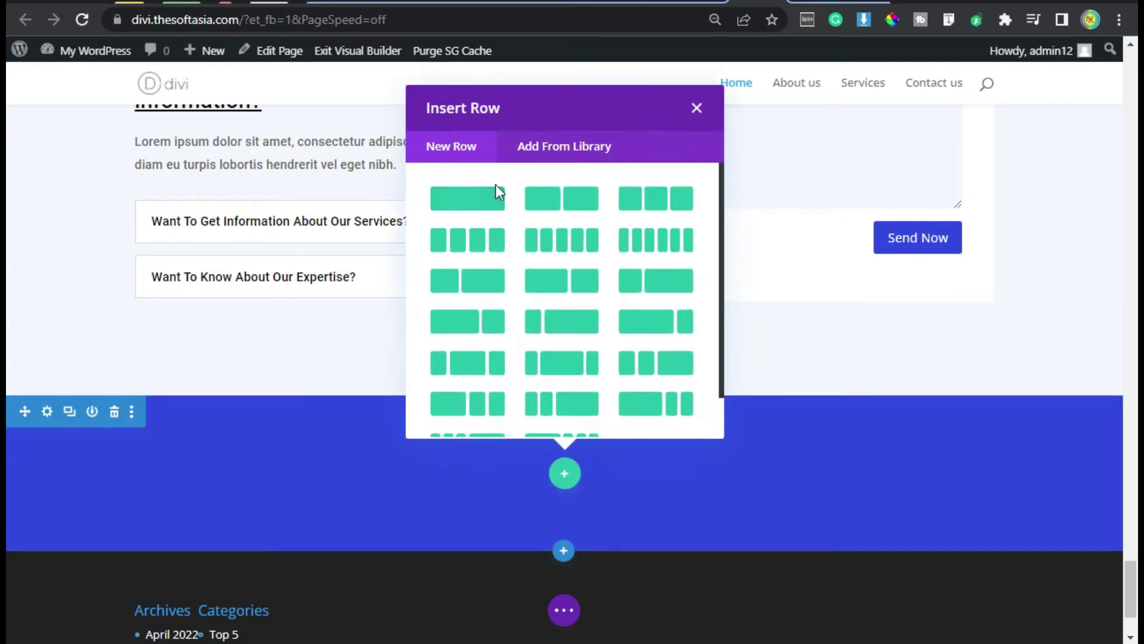
{"action": "left_click", "coordinate": [495, 192]}
{"action": "left_click", "coordinate": [310, 365]}
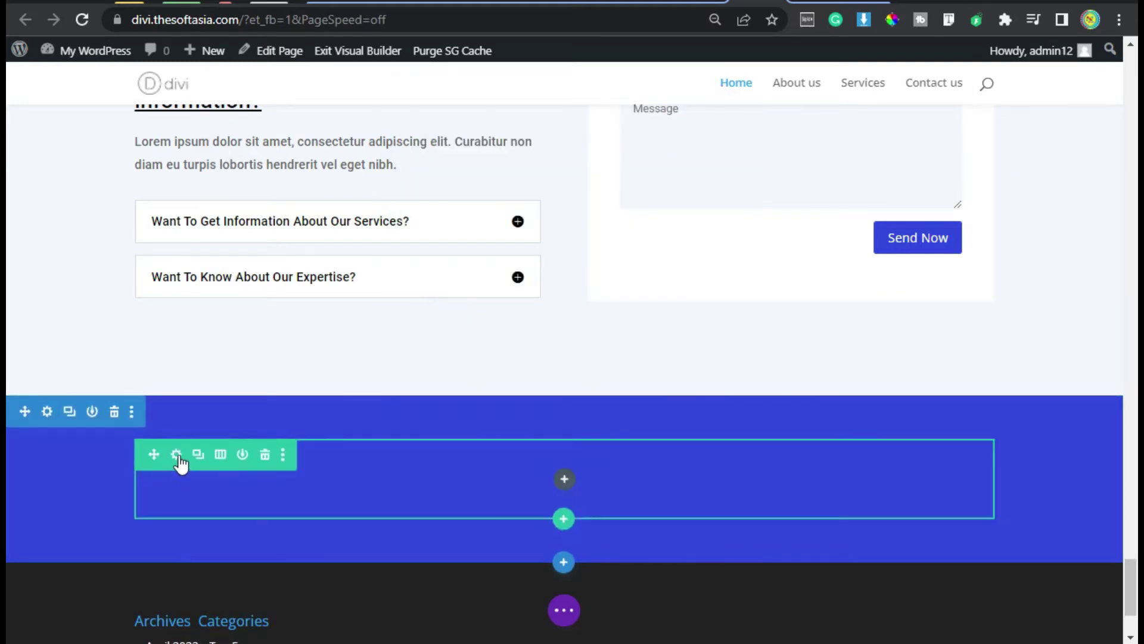
Step: Add custom CSS to the row's column main element: "display: flex; align-items: center; justify-content: center;" and save the column and row settings
{"action": "left_click", "coordinate": [175, 454]}
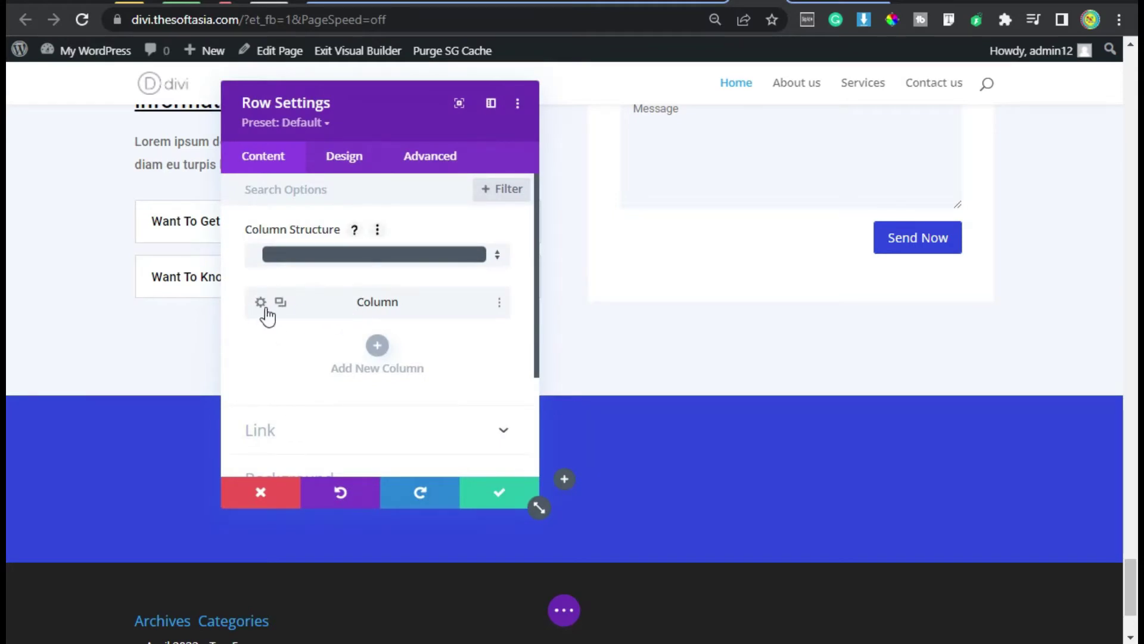
{"action": "left_click", "coordinate": [261, 303]}
{"action": "left_click", "coordinate": [426, 167]}
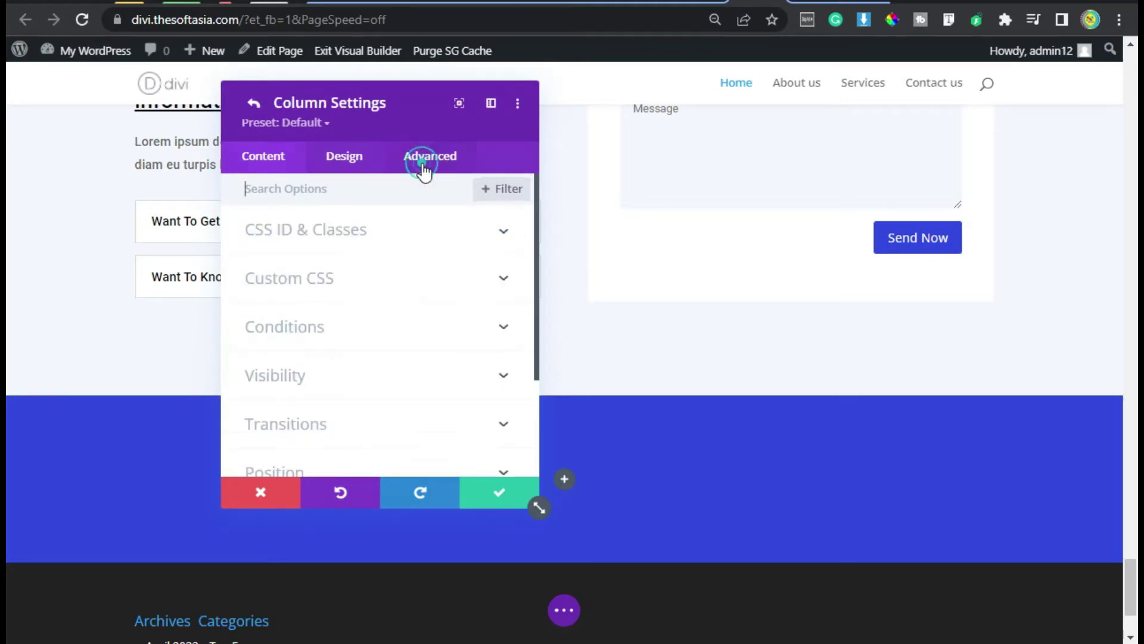
{"action": "left_click", "coordinate": [372, 266]}
{"action": "left_click", "coordinate": [391, 441]}
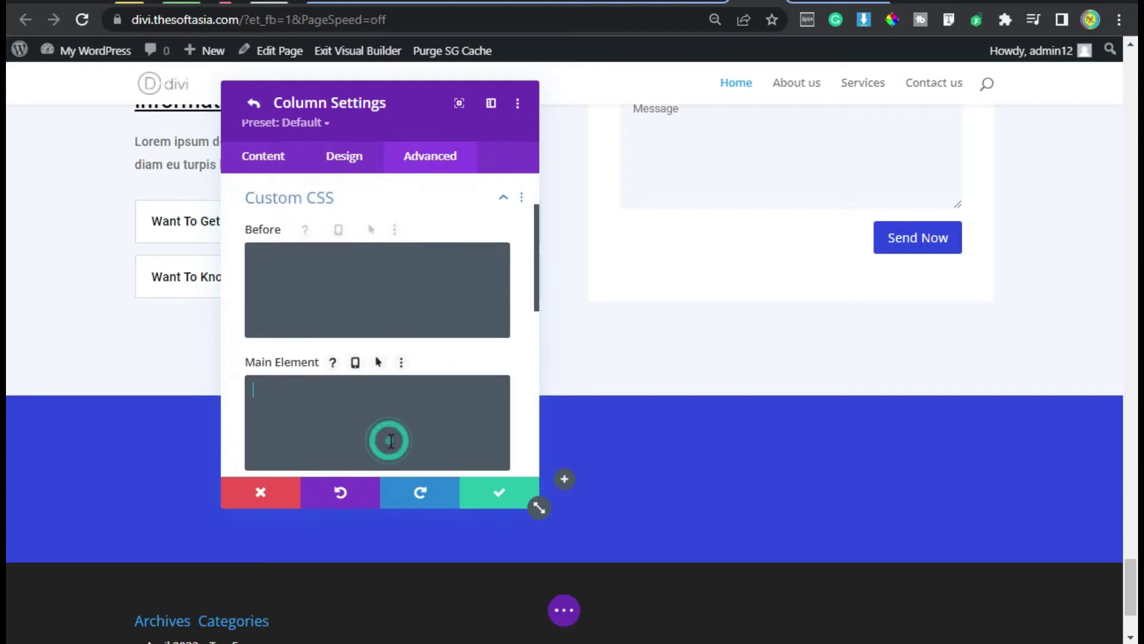
{"action": "type", "text": "display: flex; align-items: center; justify-content: center;"}
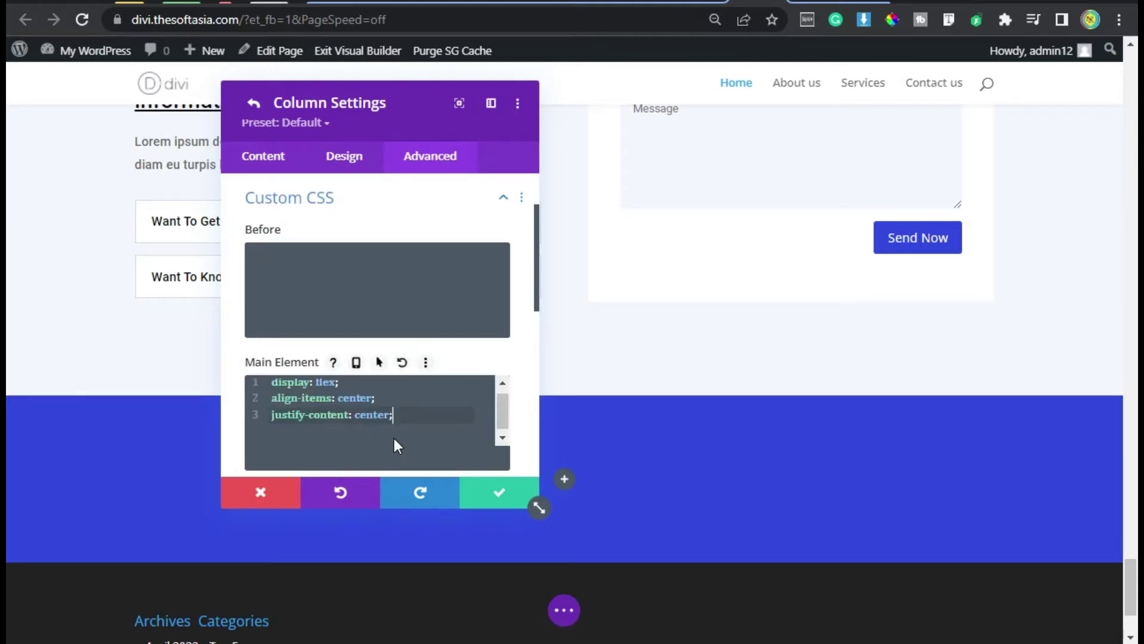
{"action": "scroll", "coordinate": [394, 440], "scroll_direction": "up", "scroll_amount": 1}
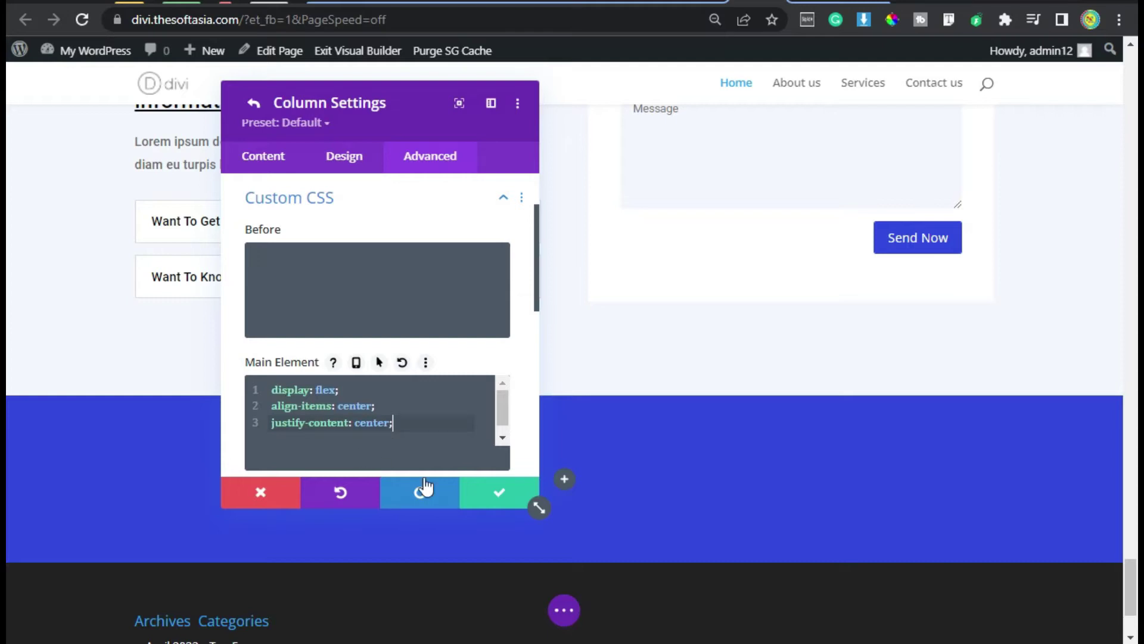
{"action": "left_click", "coordinate": [498, 495]}
{"action": "left_click", "coordinate": [496, 498]}
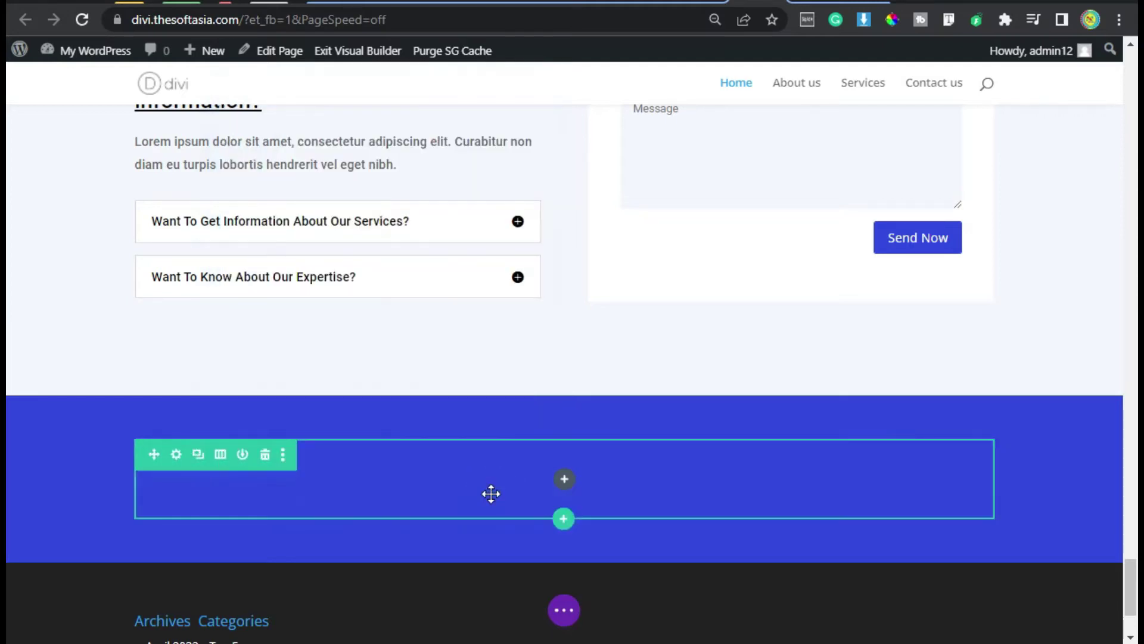
Step: Insert a Text module in the row reading "We're Here, Get the info you're looking for right now. Our door is always open for good services."
{"action": "left_click", "coordinate": [565, 480]}
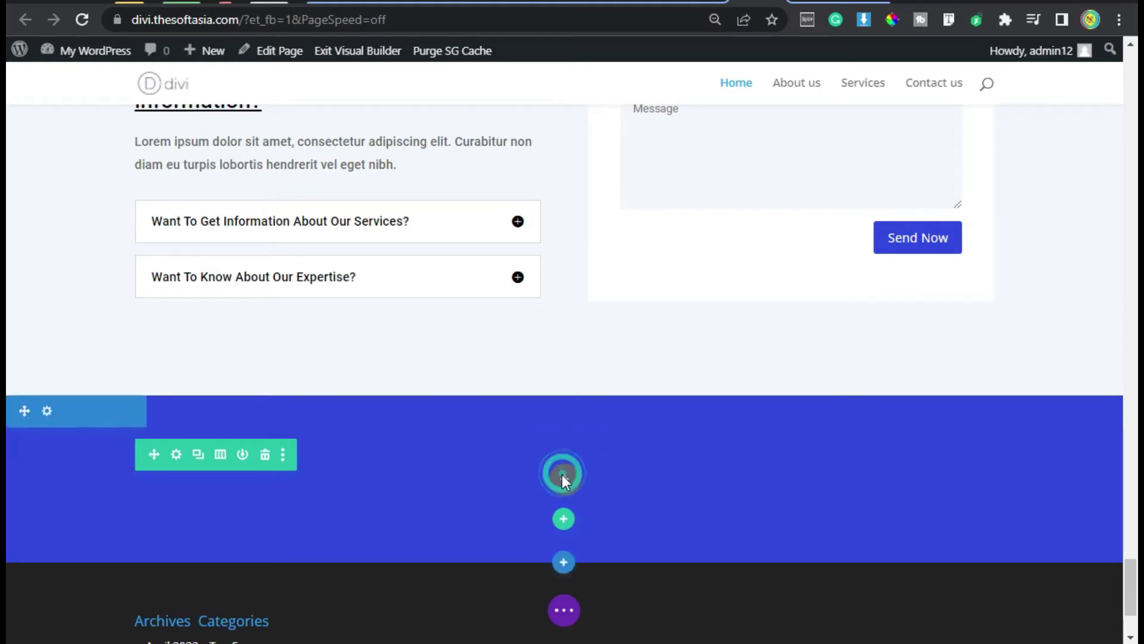
{"action": "type", "text": "text"}
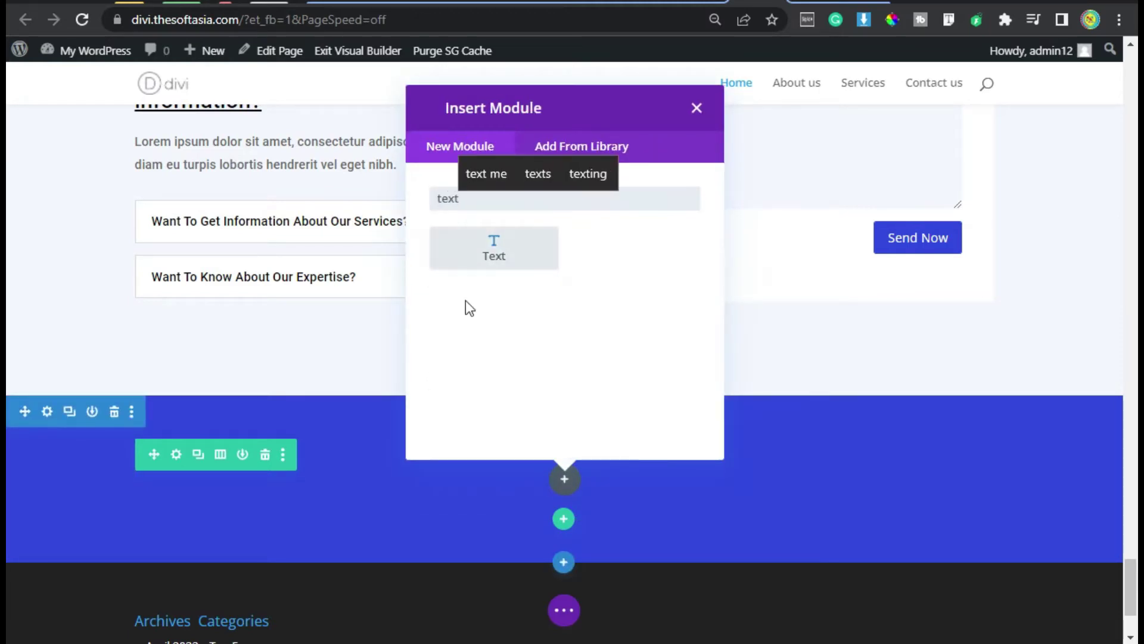
{"action": "left_click", "coordinate": [475, 260]}
{"action": "scroll", "coordinate": [366, 369], "scroll_direction": "down", "scroll_amount": 3}
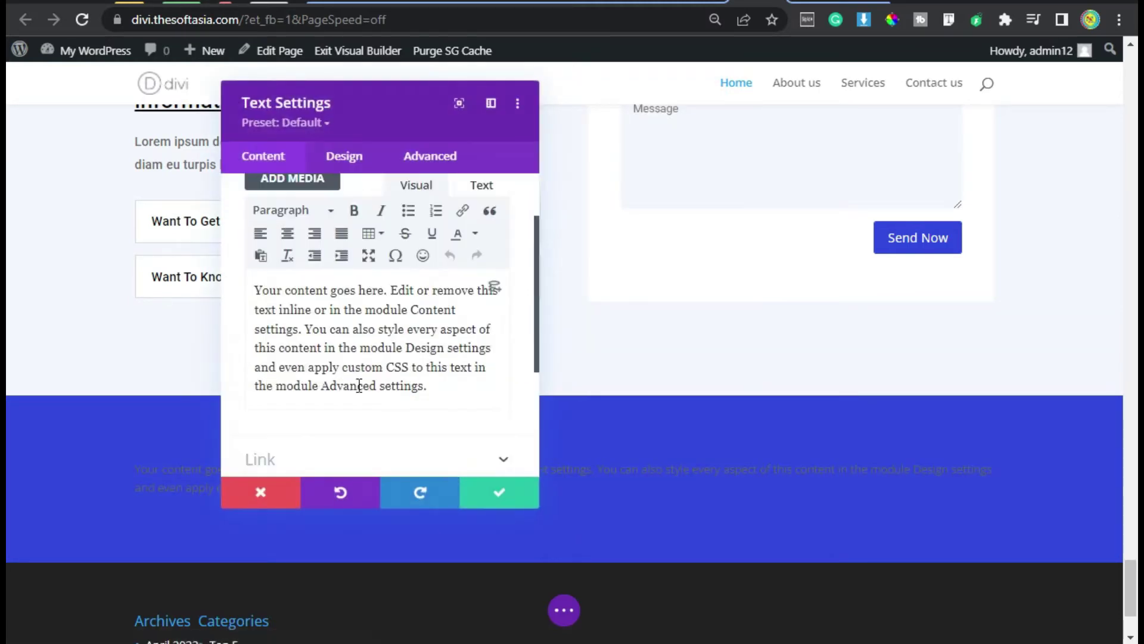
{"action": "left_click", "coordinate": [306, 350]}
{"action": "key", "text": "ctrl+a"}
{"action": "type", "text": "We're Here, Get the info you're looking for right now. Our door is always open for good services."}
Step: Format the Text module's body text as Heading 3
{"action": "scroll", "coordinate": [354, 348], "scroll_direction": "up", "scroll_amount": 2}
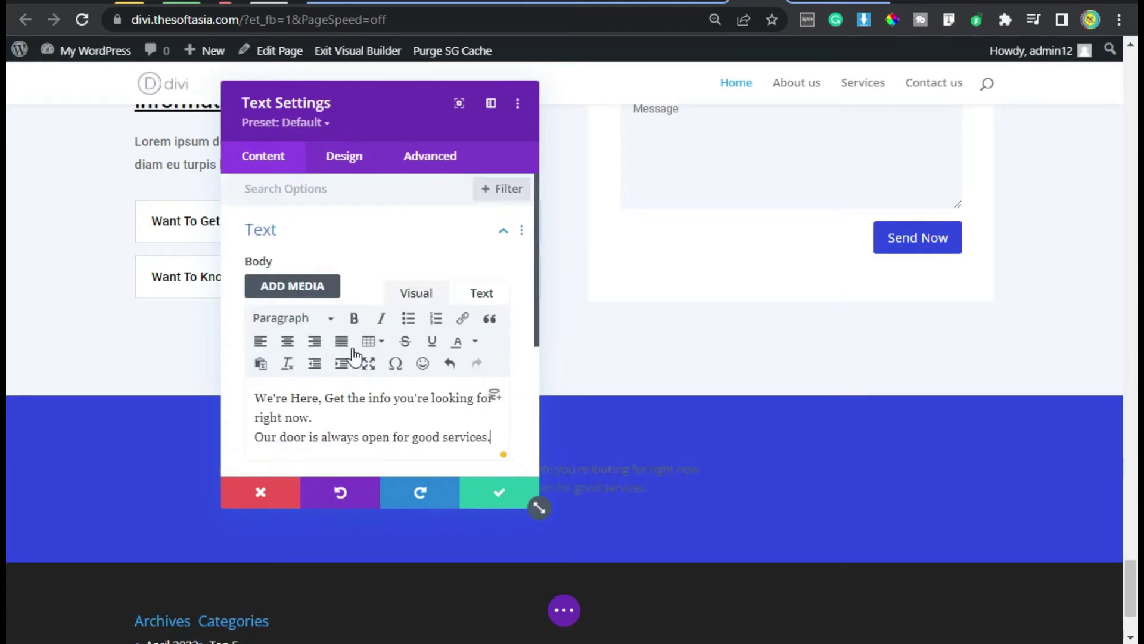
{"action": "left_click", "coordinate": [328, 320]}
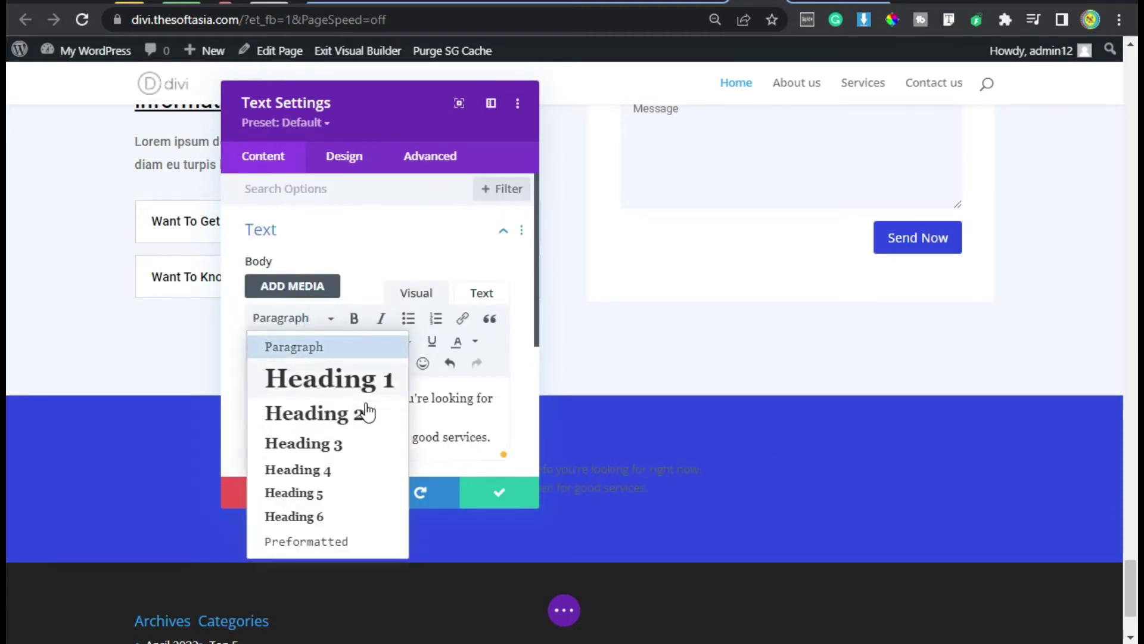
{"action": "left_click", "coordinate": [359, 441]}
Step: Set the module's Heading 3 font to Roboto, with the settings window moved clear of the text
{"action": "left_click_drag", "start_coordinate": [390, 109], "coordinate": [199, 160]}
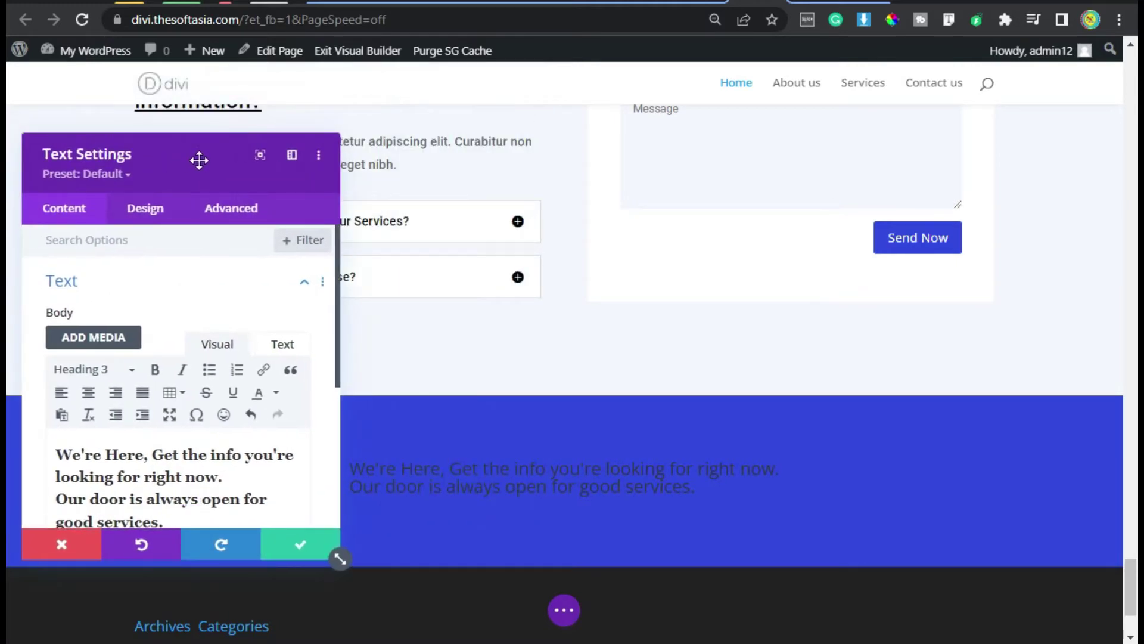
{"action": "left_click", "coordinate": [152, 220]}
{"action": "left_click", "coordinate": [152, 334]}
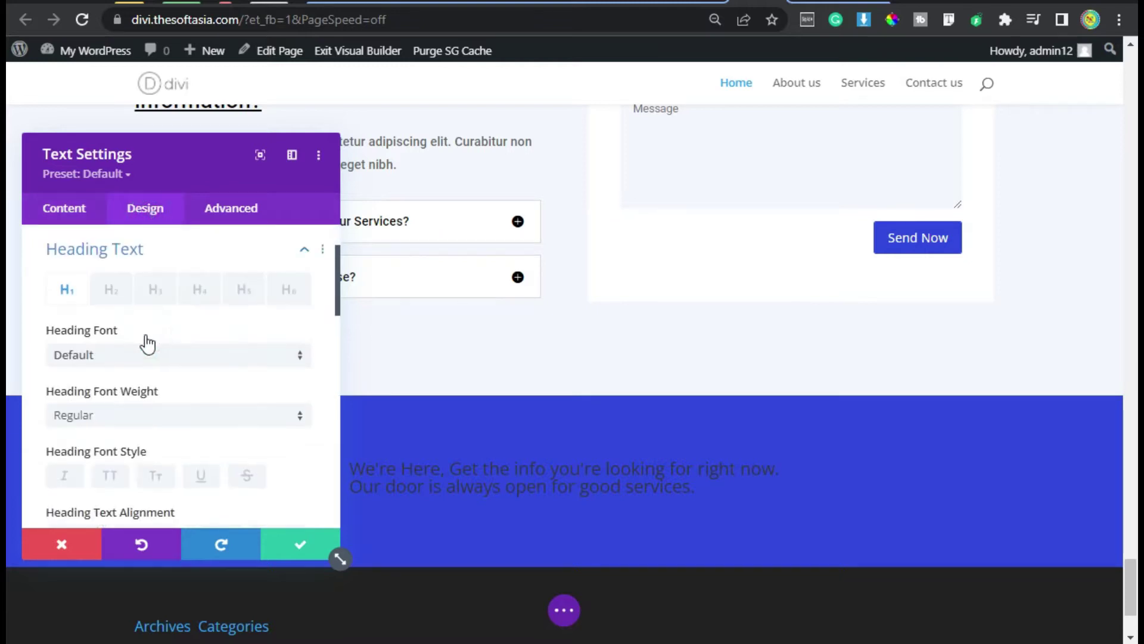
{"action": "left_click", "coordinate": [153, 290]}
{"action": "left_click", "coordinate": [144, 356]}
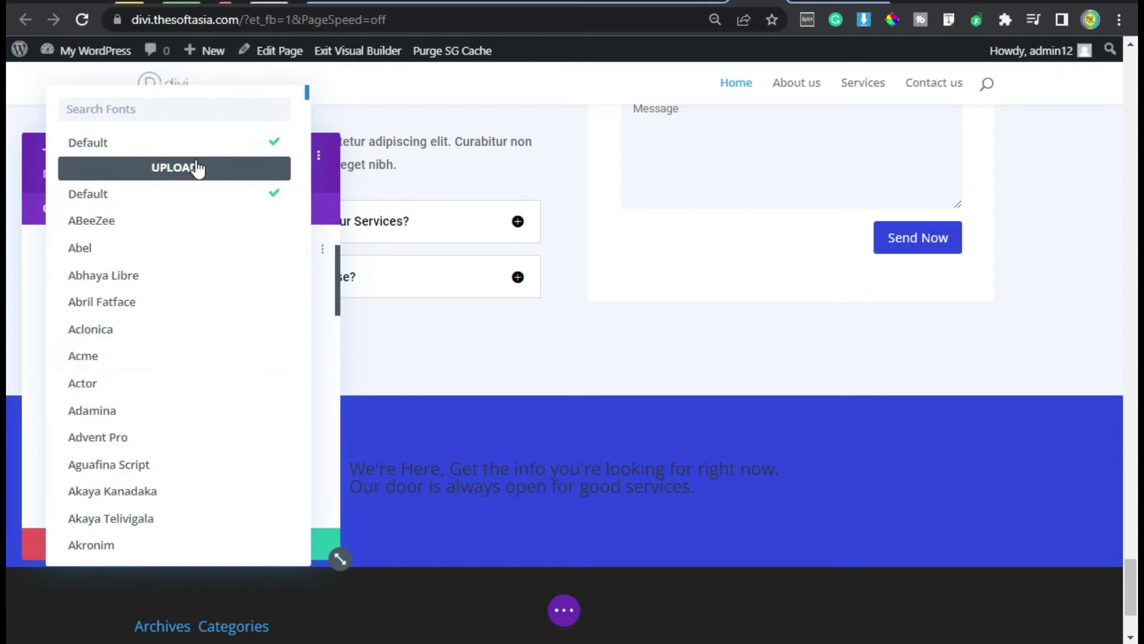
{"action": "type", "text": "robot"}
{"action": "left_click", "coordinate": [196, 142]}
Step: Underline the Heading 3 text and set its colour to white (#FFFFFF)
{"action": "scroll", "coordinate": [191, 374], "scroll_direction": "down", "scroll_amount": 2}
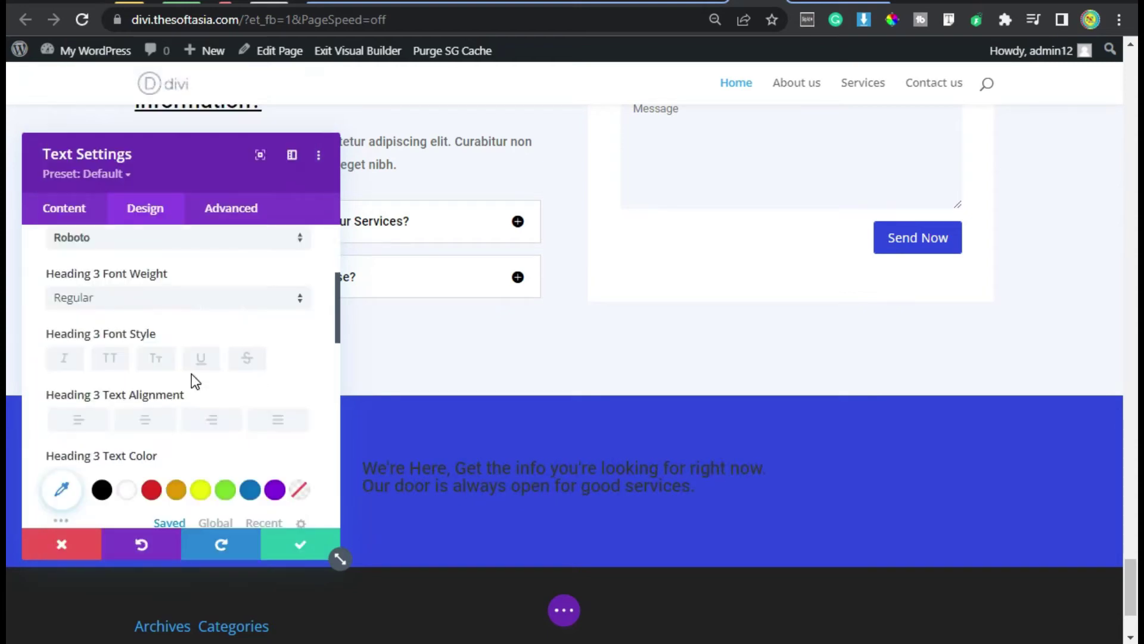
{"action": "left_click", "coordinate": [206, 360]}
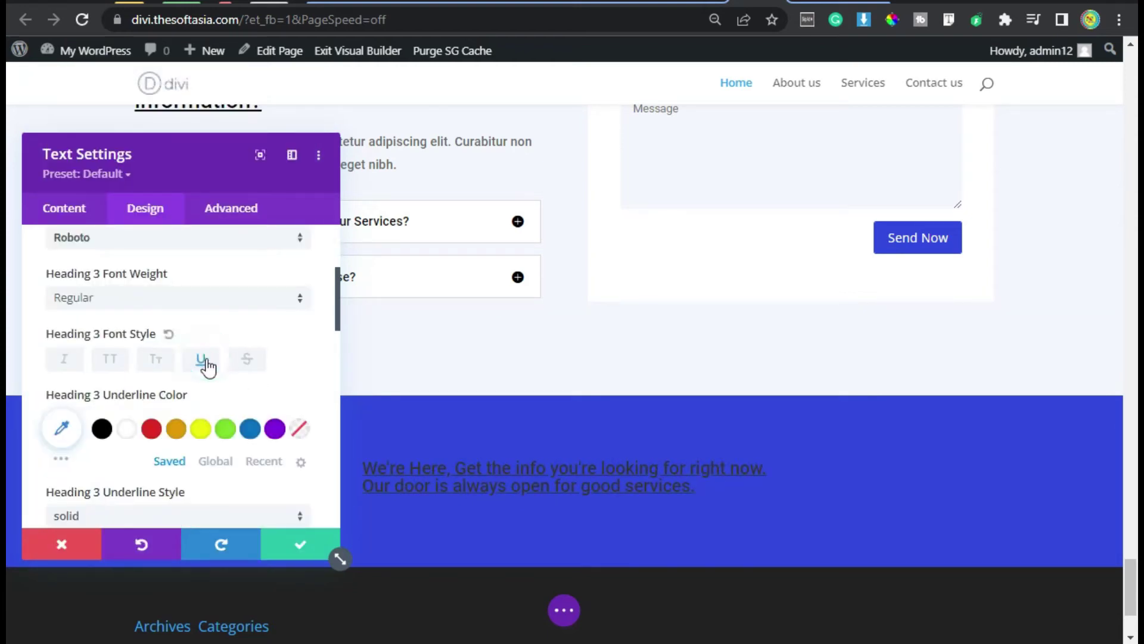
{"action": "scroll", "coordinate": [204, 358], "scroll_direction": "down", "scroll_amount": 3}
{"action": "left_click", "coordinate": [128, 413]}
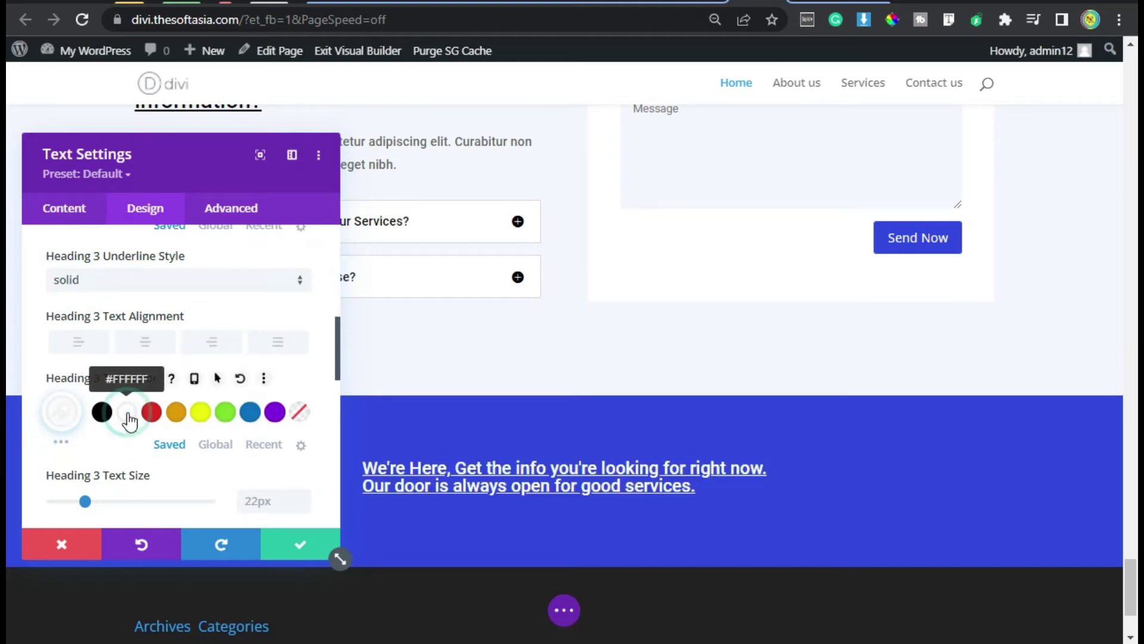
Step: Set the Heading 3 text size to 28px and its line height to 1.3em
{"action": "scroll", "coordinate": [222, 439], "scroll_direction": "down", "scroll_amount": 2}
{"action": "left_click", "coordinate": [305, 379]}
{"action": "left_click", "coordinate": [305, 379]}
{"action": "left_click", "coordinate": [305, 379]}
{"action": "left_click", "coordinate": [305, 379]}
{"action": "left_click", "coordinate": [305, 379]}
{"action": "left_click", "coordinate": [305, 379]}
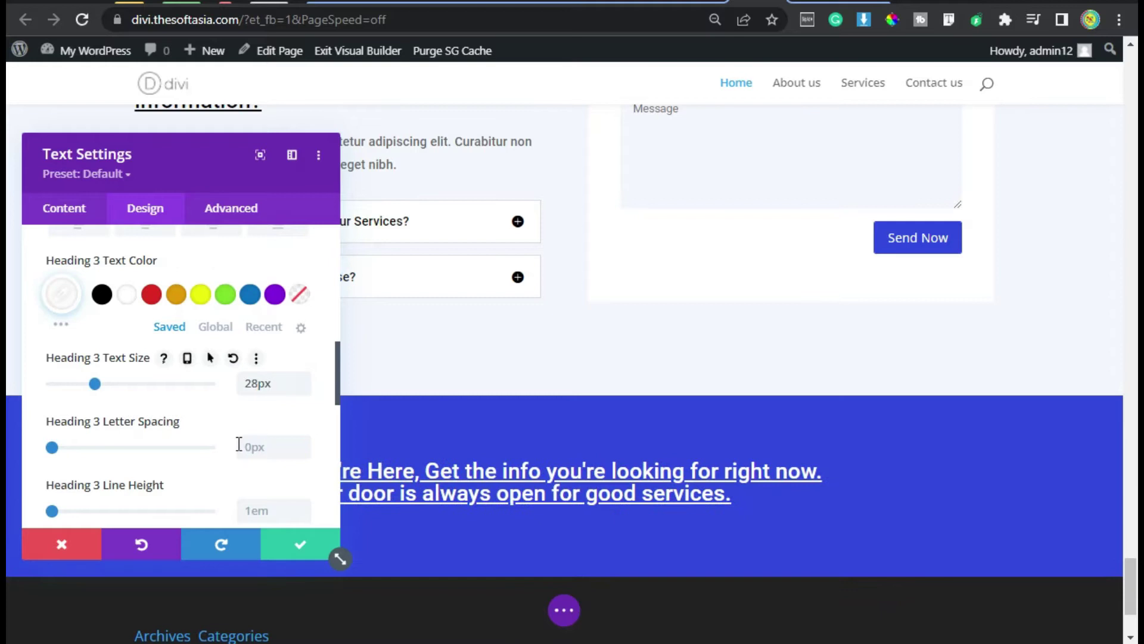
{"action": "scroll", "coordinate": [303, 429], "scroll_direction": "down", "scroll_amount": 2}
{"action": "left_click", "coordinate": [301, 387]}
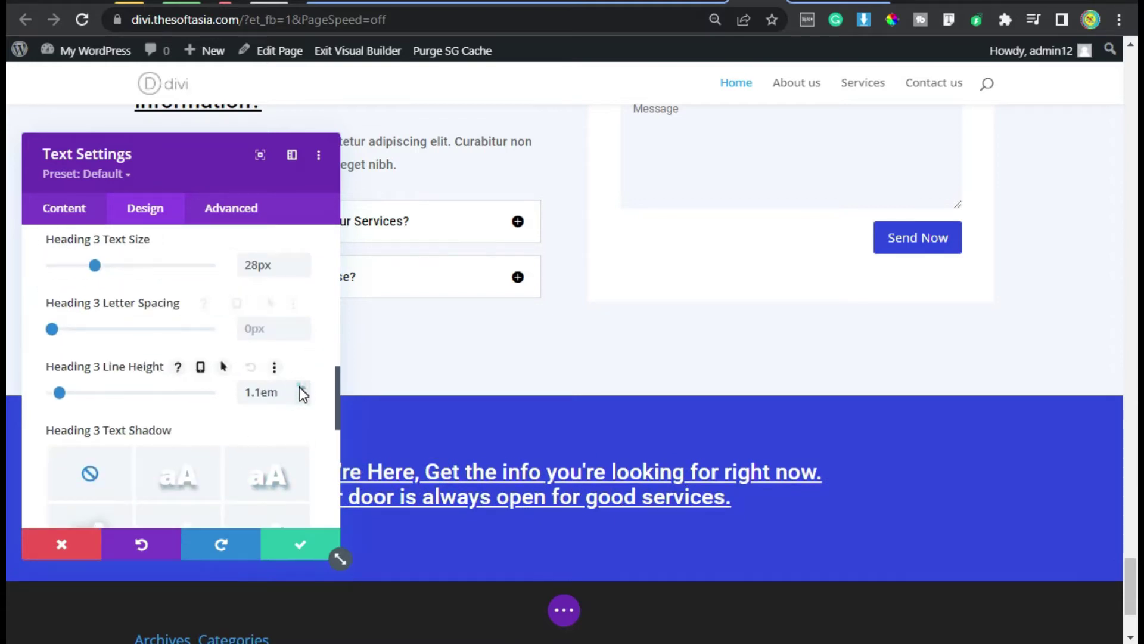
{"action": "left_click", "coordinate": [300, 387]}
{"action": "left_click", "coordinate": [301, 388]}
Step: Set the Text module's maximum width to 70% in its sizing options
{"action": "scroll", "coordinate": [166, 393], "scroll_direction": "down", "scroll_amount": 6}
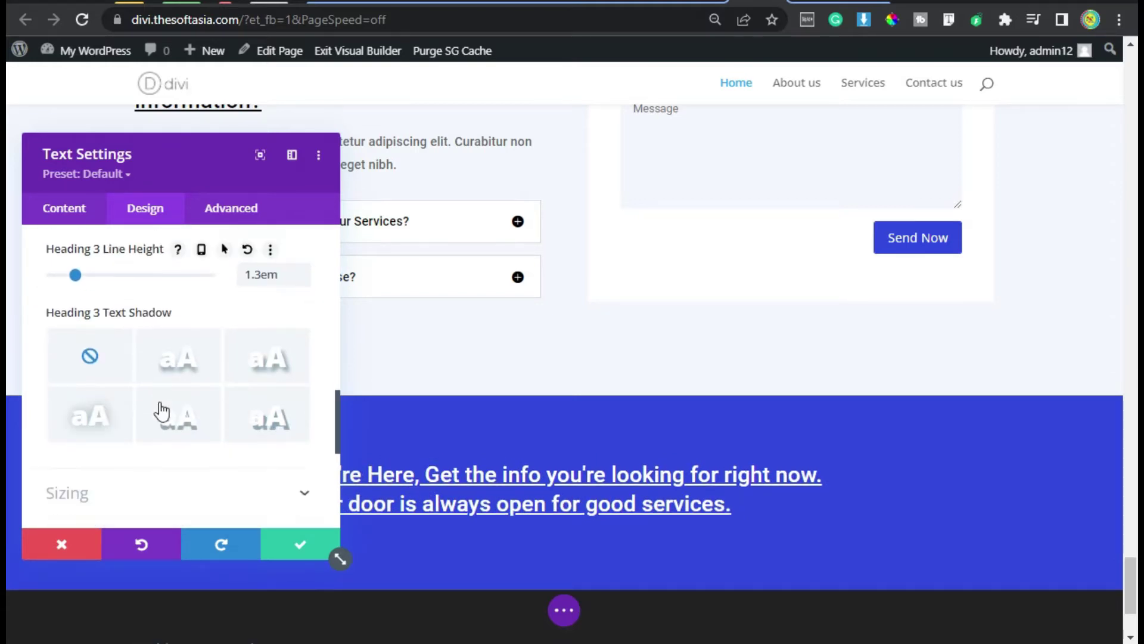
{"action": "left_click", "coordinate": [171, 376]}
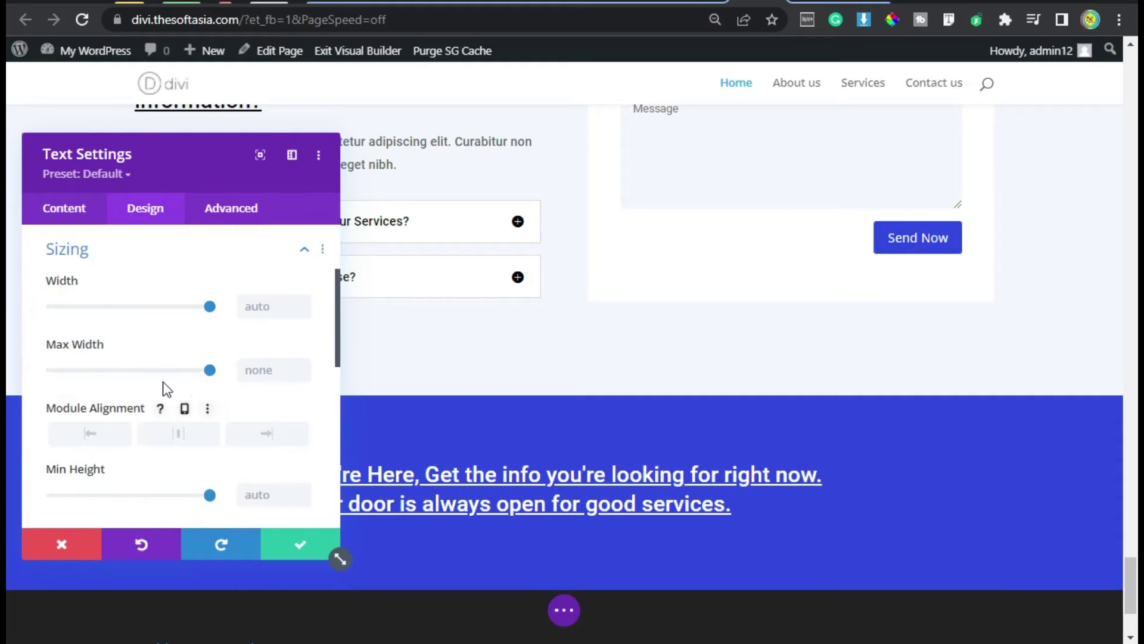
{"action": "left_click", "coordinate": [252, 373]}
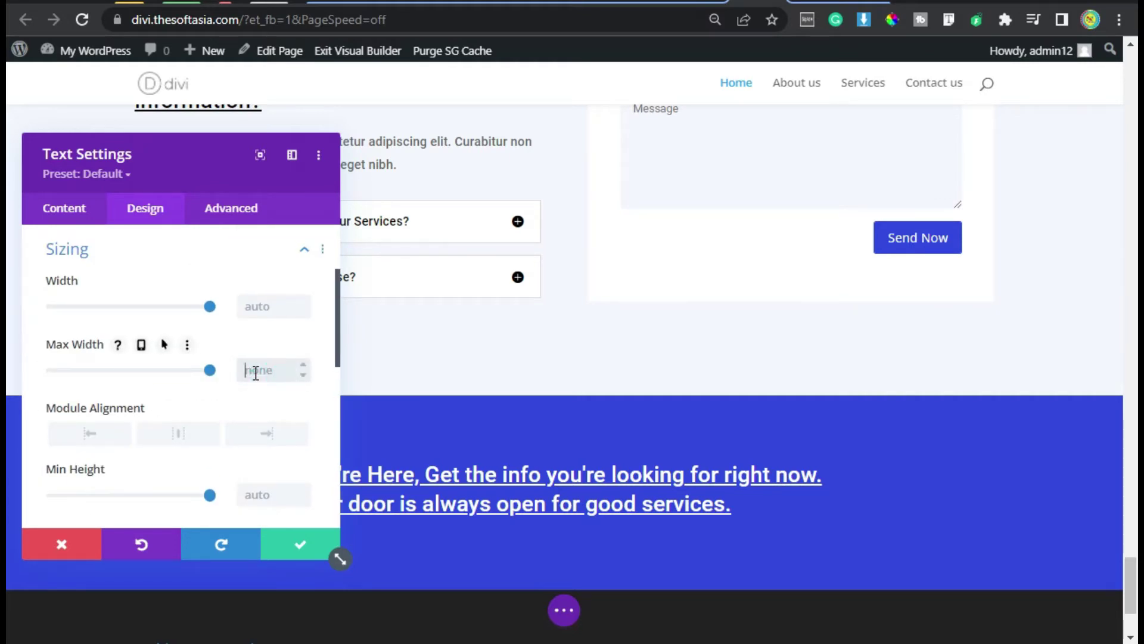
{"action": "type", "text": "70%"}
Step: Set the Text module's bottom margin to 0px and right margin to 30px, and save its settings
{"action": "scroll", "coordinate": [123, 417], "scroll_direction": "down", "scroll_amount": 6}
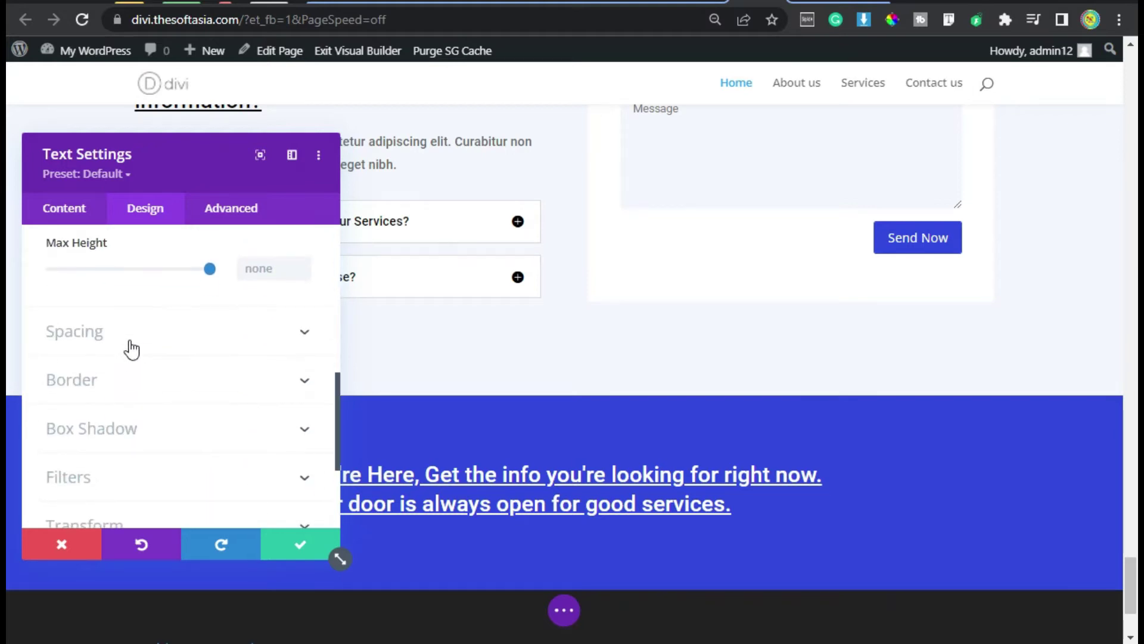
{"action": "left_click", "coordinate": [129, 343]}
{"action": "left_click", "coordinate": [169, 279]}
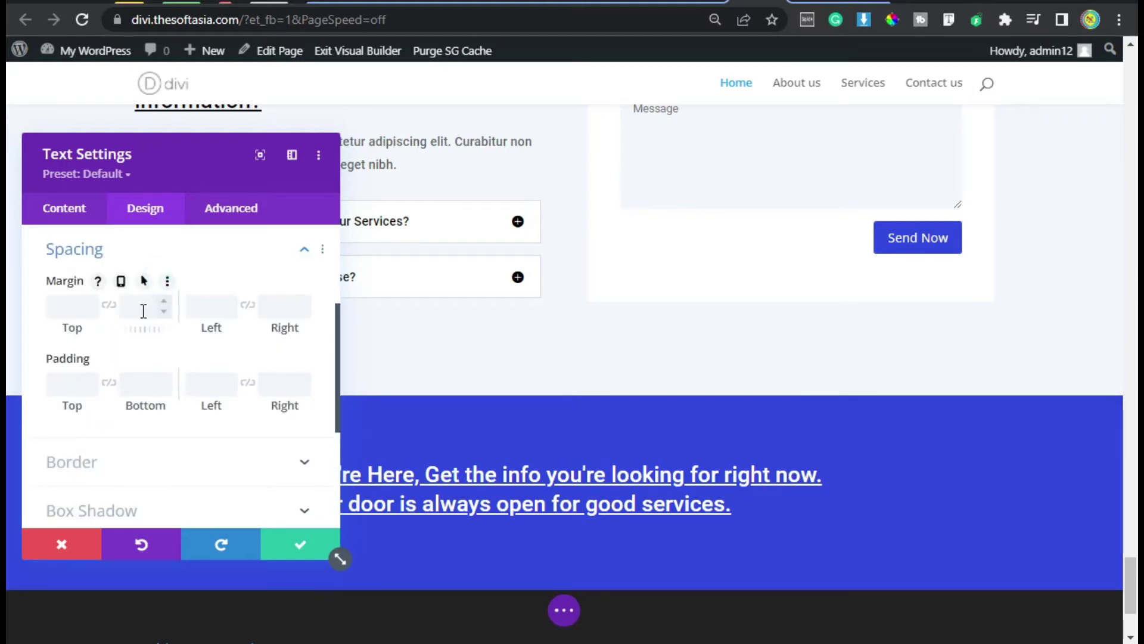
{"action": "left_click", "coordinate": [145, 306]}
{"action": "type", "text": "0"}
{"action": "left_click", "coordinate": [286, 302]}
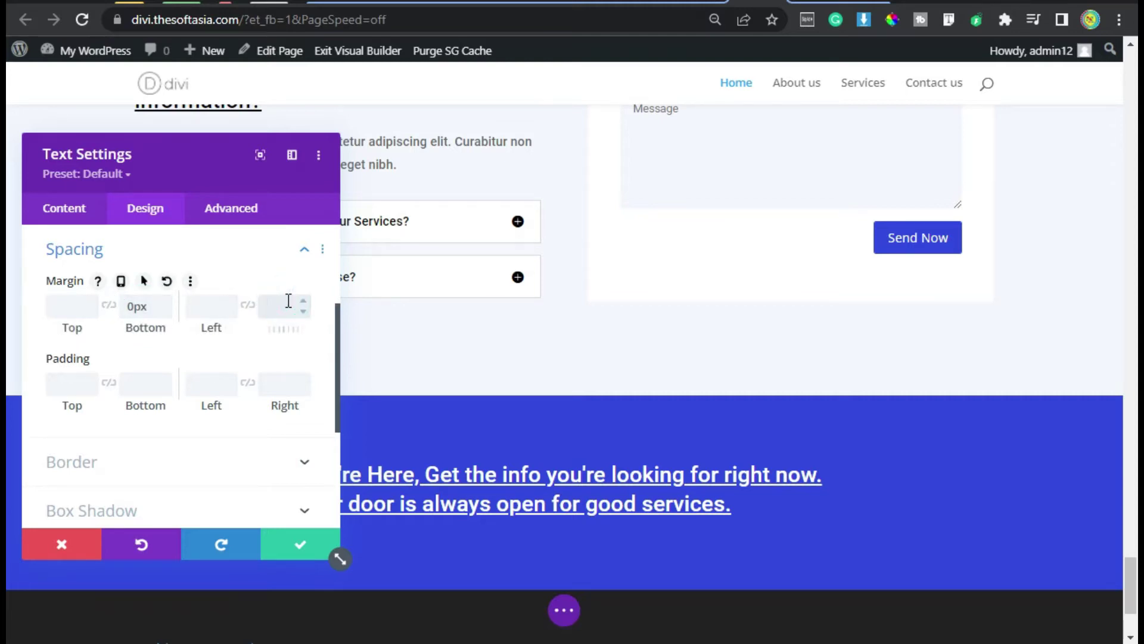
{"action": "type", "text": "30px"}
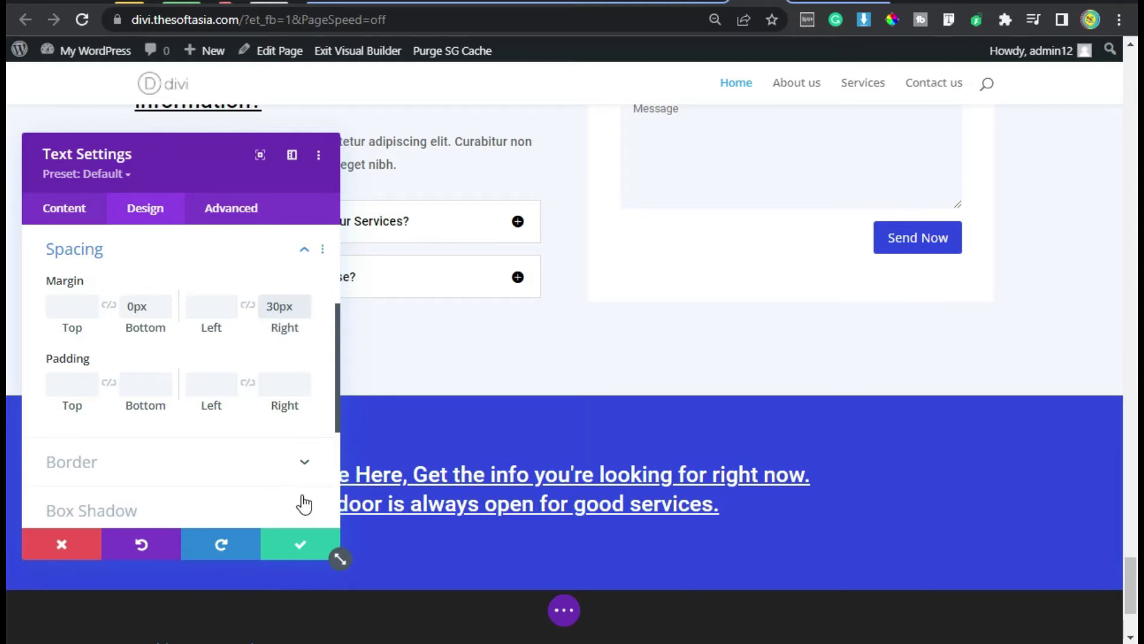
{"action": "left_click", "coordinate": [300, 546]}
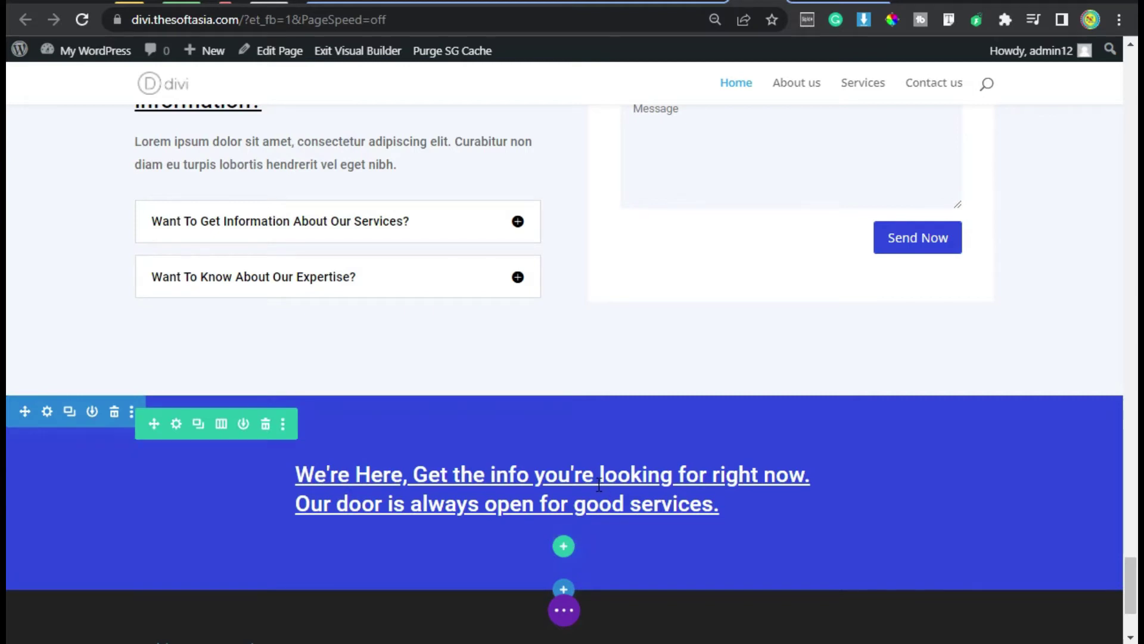
Step: Add a Button module beside the heading text and set its label to "Book a Call"
{"action": "left_click", "coordinate": [554, 507]}
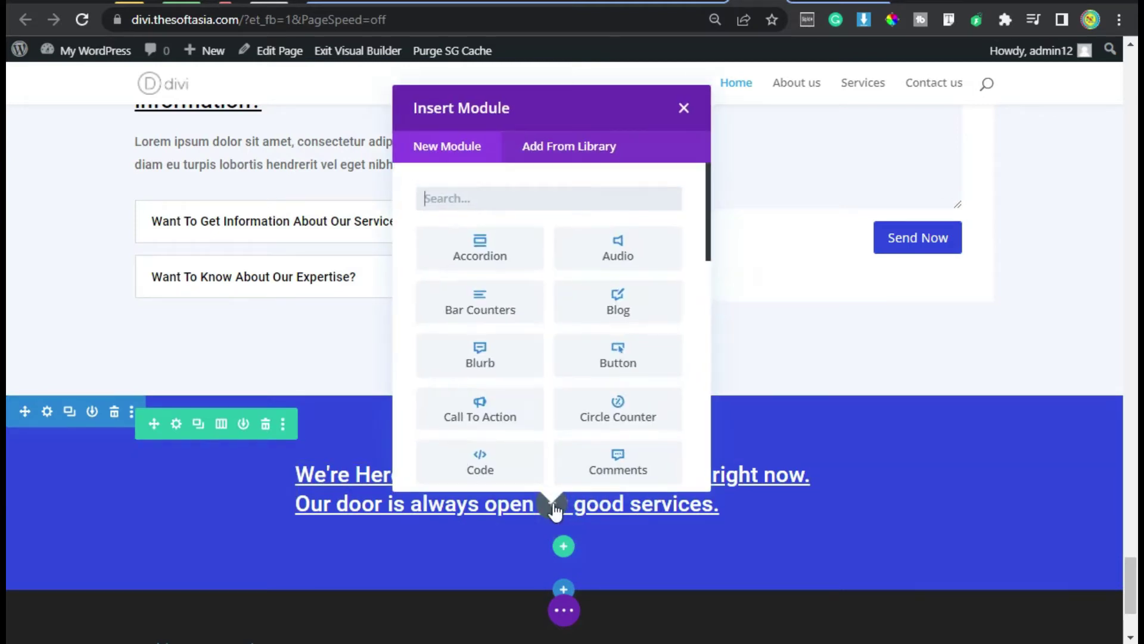
{"action": "left_click", "coordinate": [619, 365]}
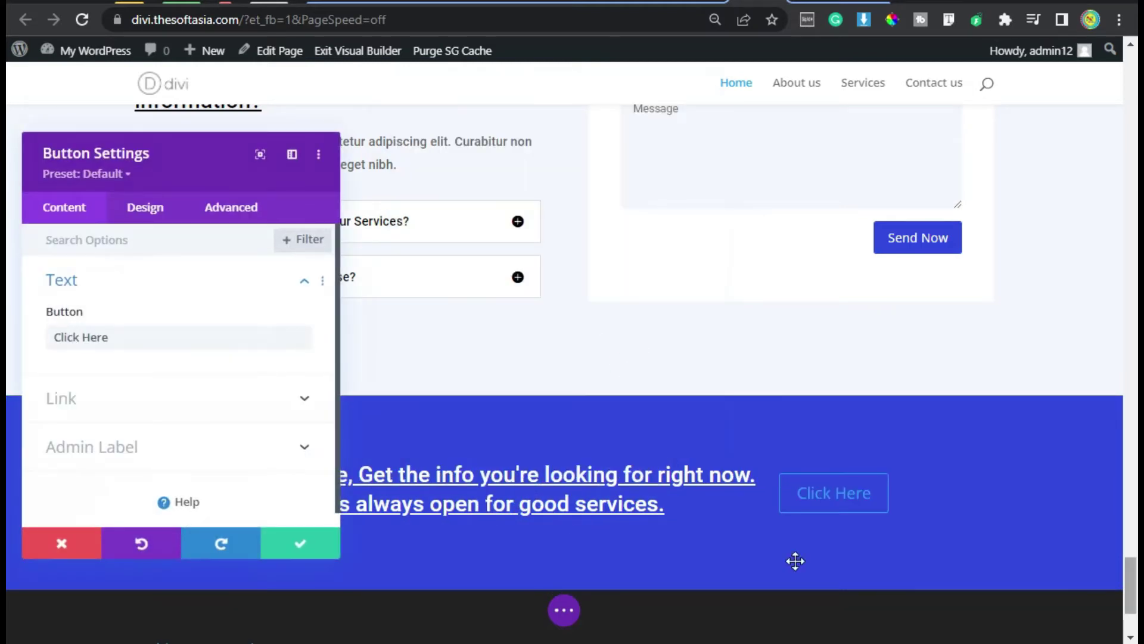
{"action": "left_click_drag", "start_coordinate": [179, 335], "coordinate": [43, 334]}
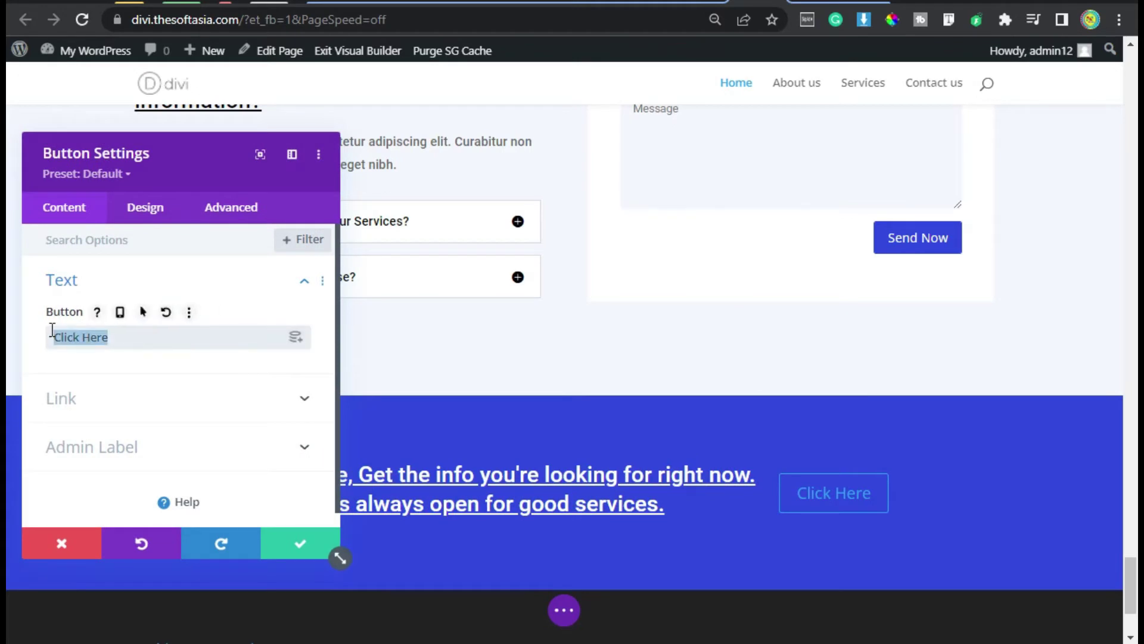
{"action": "type", "text": "Book  a"}
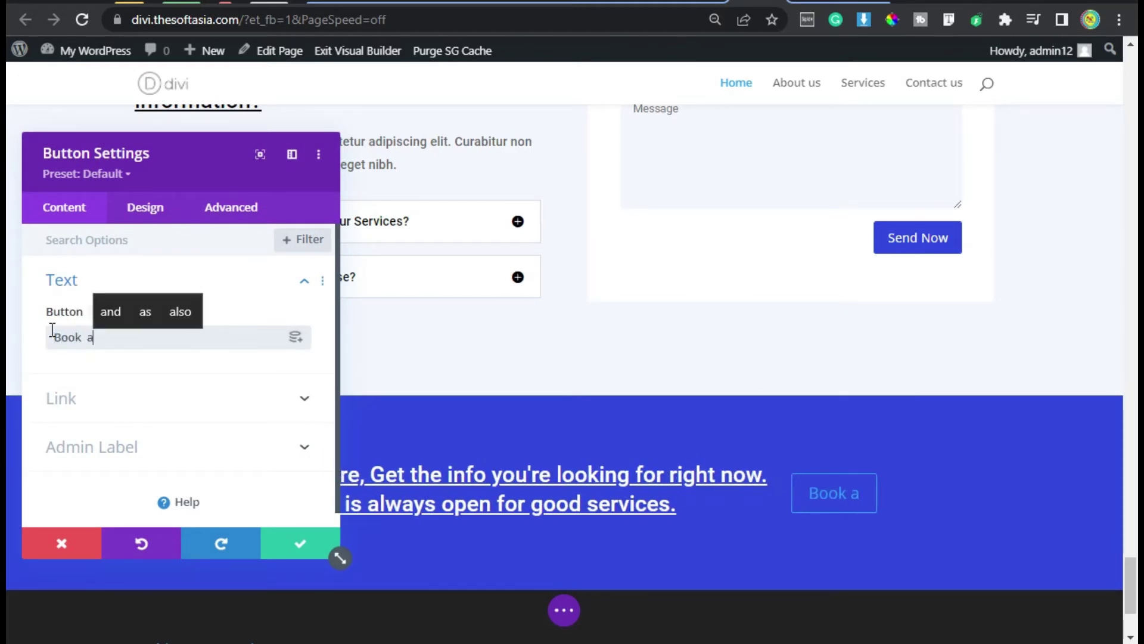
{"action": "type", "text": " Call"}
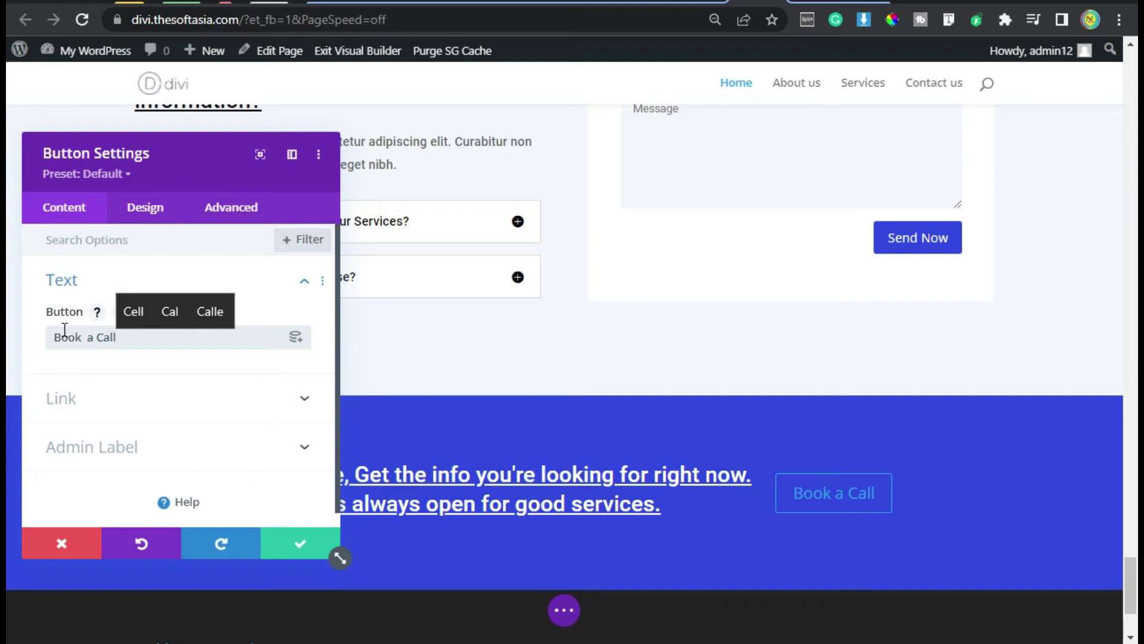
Step: Enable custom styles for the button, with a 16px text size and the global blue as text colour
{"action": "left_click", "coordinate": [137, 220]}
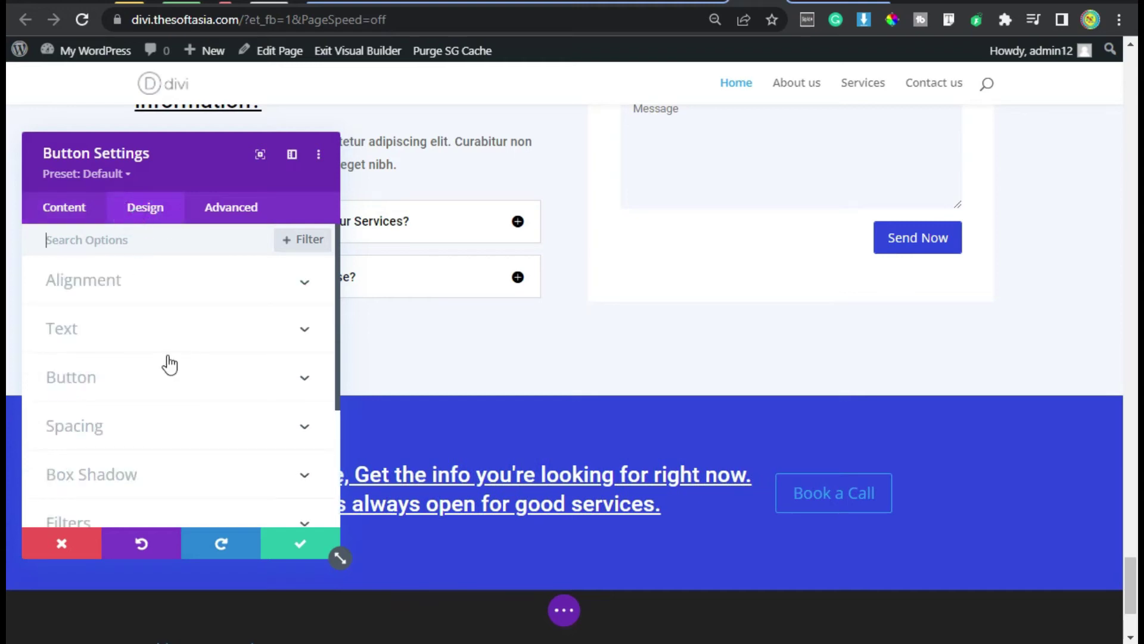
{"action": "left_click", "coordinate": [167, 379]}
{"action": "left_click", "coordinate": [50, 325]}
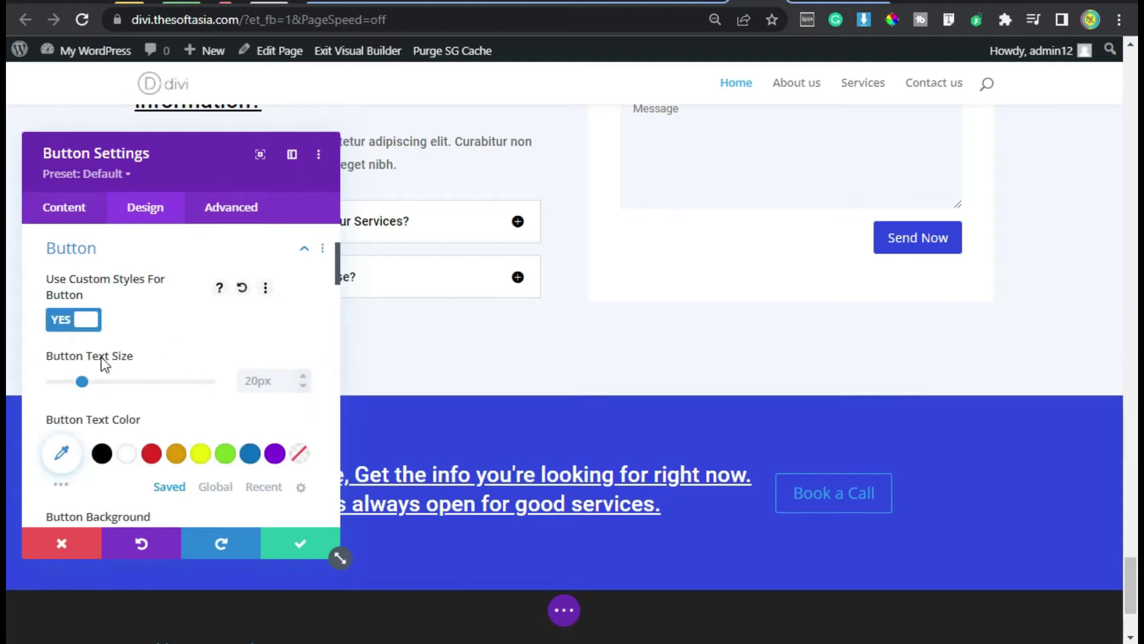
{"action": "left_click", "coordinate": [272, 382]}
{"action": "type", "text": "16"}
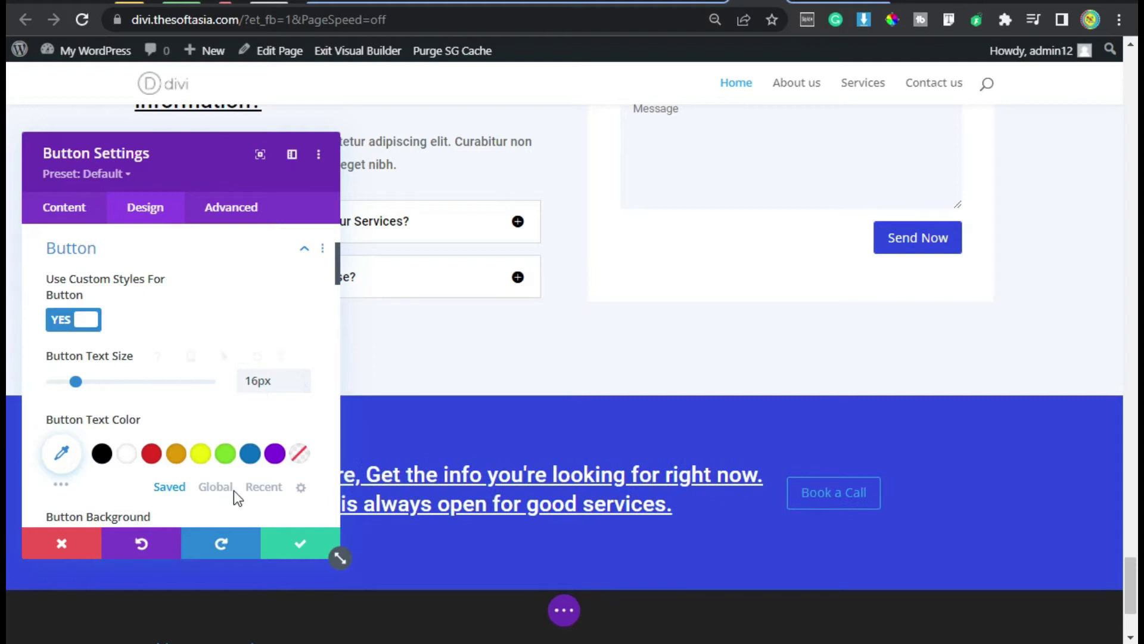
{"action": "left_click", "coordinate": [210, 488]}
{"action": "left_click", "coordinate": [122, 454]}
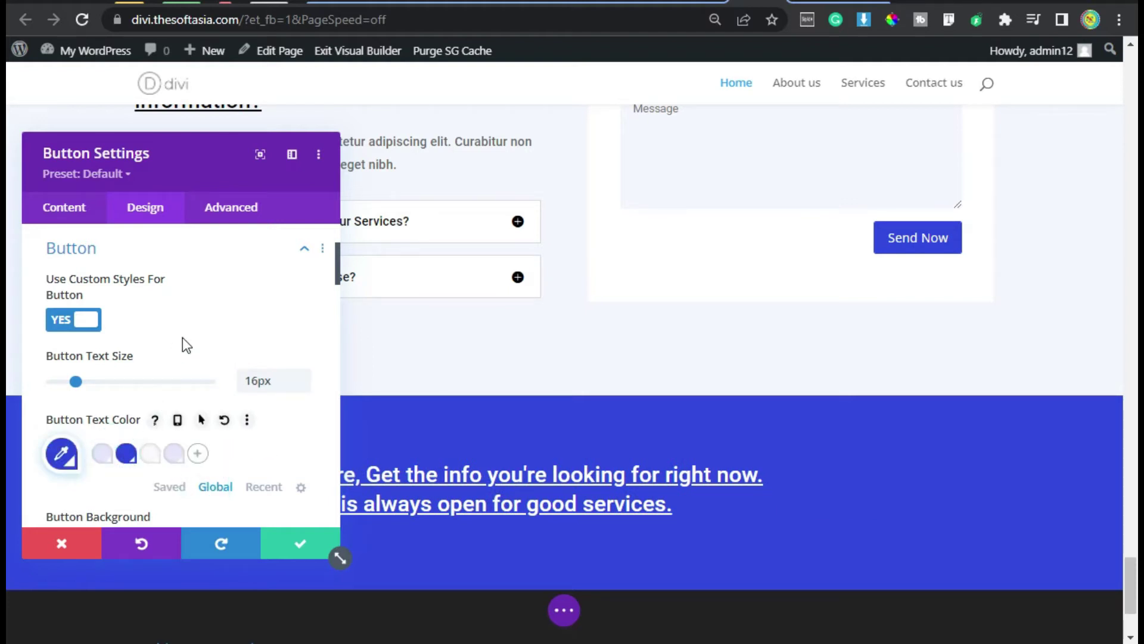
Step: Set the button's background colour and border colour to white (#FFFFFF)
{"action": "scroll", "coordinate": [184, 346], "scroll_direction": "down", "scroll_amount": 4}
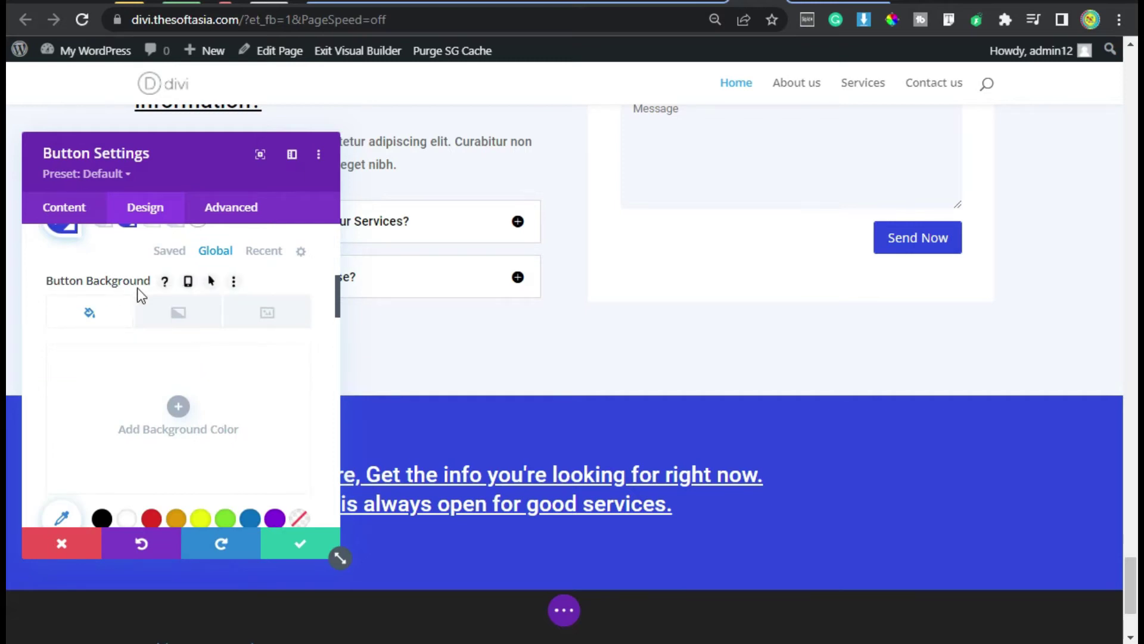
{"action": "scroll", "coordinate": [142, 394], "scroll_direction": "down", "scroll_amount": 2}
{"action": "left_click", "coordinate": [125, 401]}
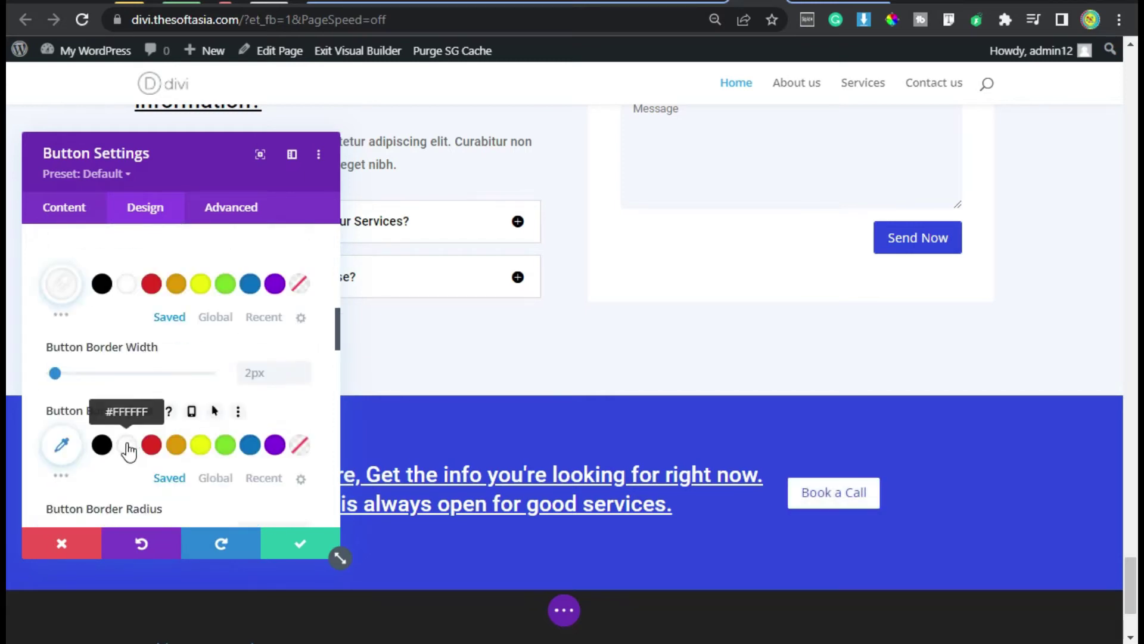
{"action": "left_click", "coordinate": [127, 446]}
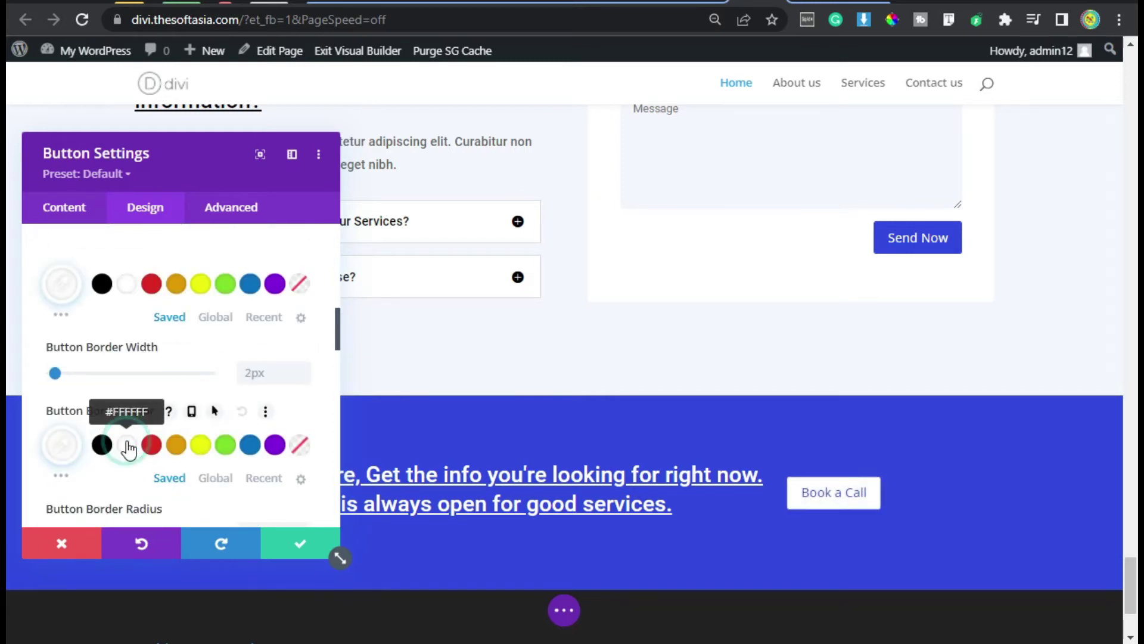
Step: Set the button's padding to 7px top and bottom (linked), 25px left and 45px right
{"action": "scroll", "coordinate": [198, 369], "scroll_direction": "down", "scroll_amount": 9}
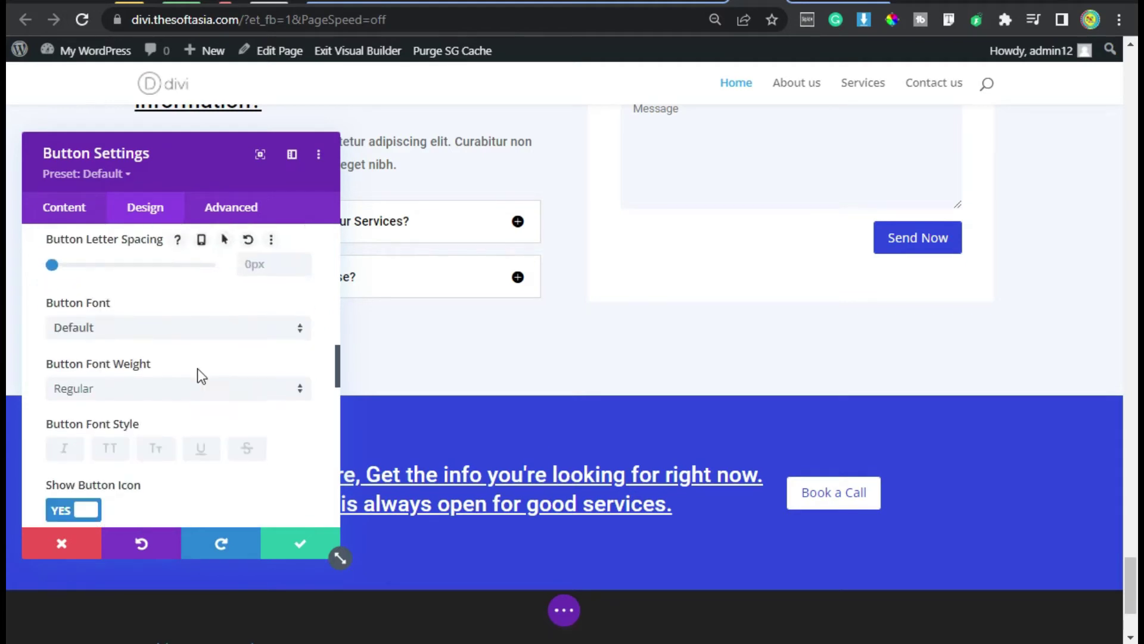
{"action": "scroll", "coordinate": [200, 379], "scroll_direction": "down", "scroll_amount": 1}
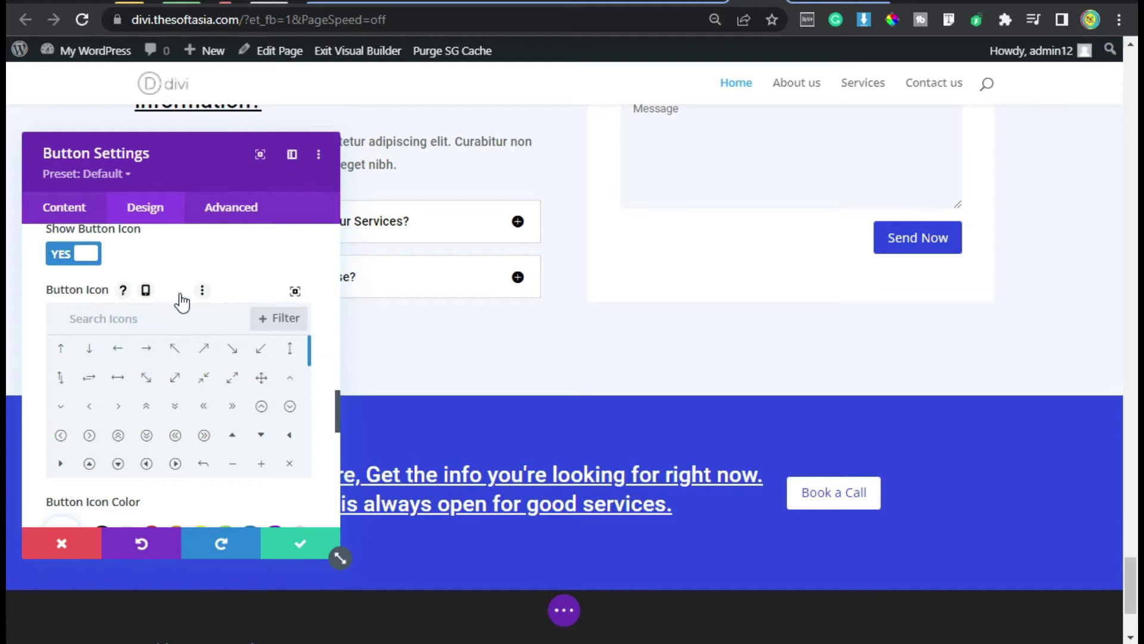
{"action": "scroll", "coordinate": [92, 440], "scroll_direction": "down", "scroll_amount": 5}
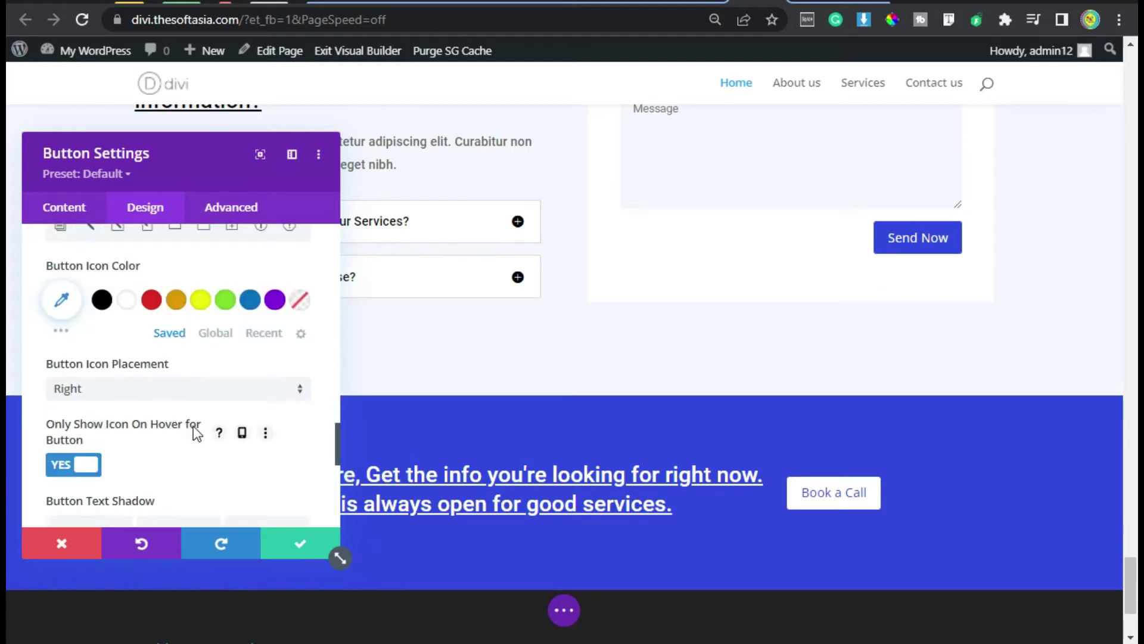
{"action": "scroll", "coordinate": [193, 427], "scroll_direction": "down", "scroll_amount": 7}
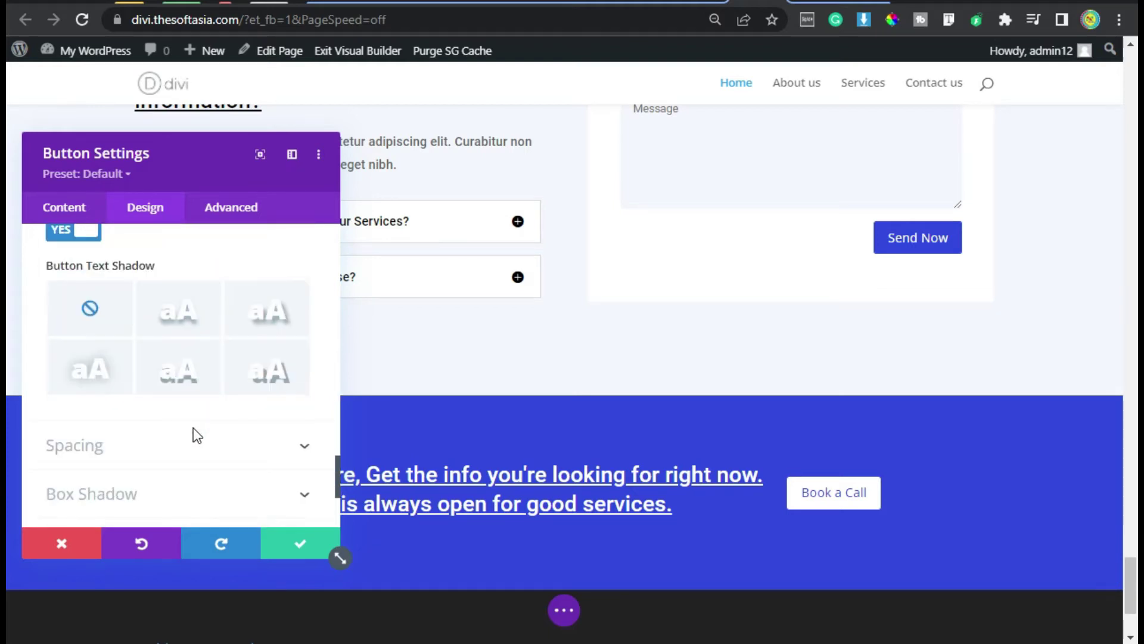
{"action": "left_click", "coordinate": [135, 334]}
{"action": "left_click", "coordinate": [69, 383]}
{"action": "type", "text": "7px"}
{"action": "left_click", "coordinate": [108, 382]}
{"action": "left_click", "coordinate": [200, 379]}
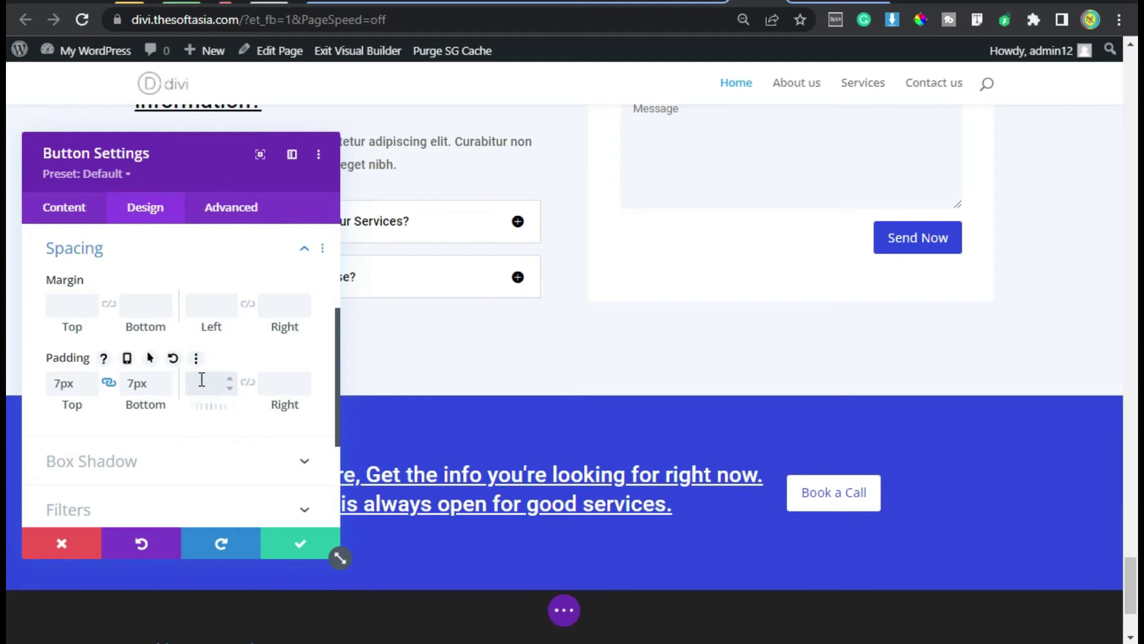
{"action": "type", "text": "25px"}
{"action": "key", "text": "Tab"}
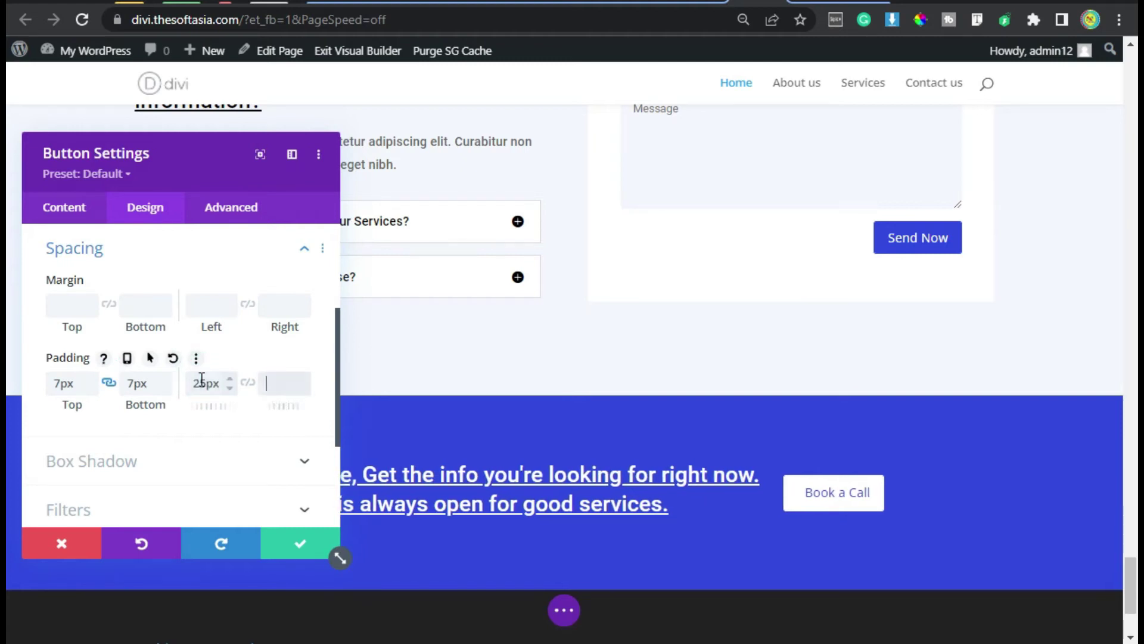
{"action": "type", "text": "45px"}
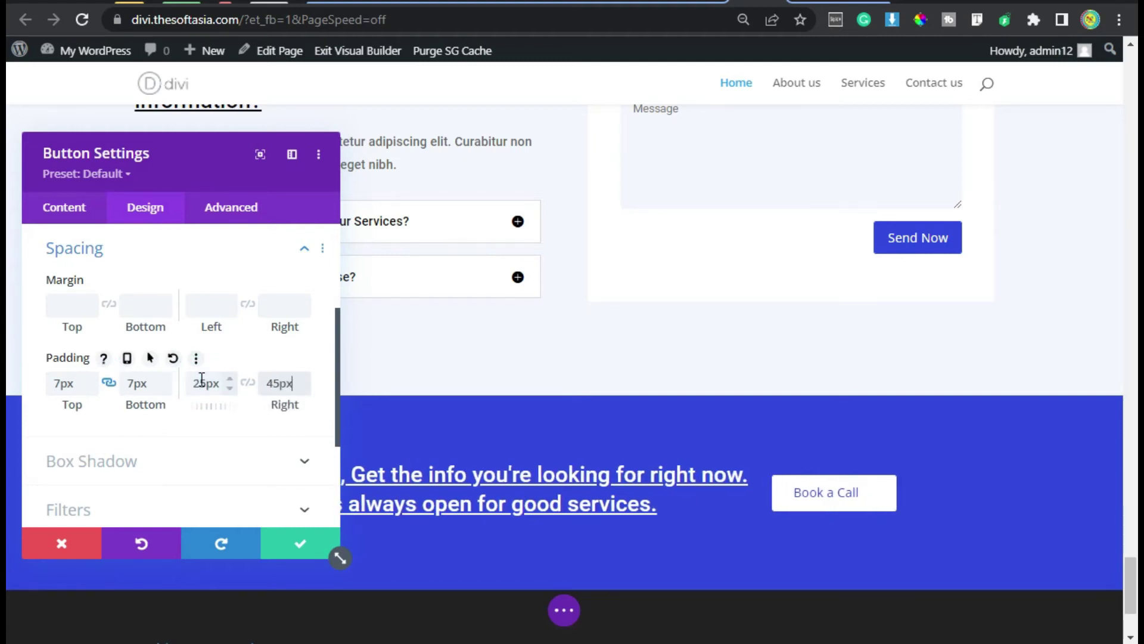
Step: Turn off showing the button icon only on hover in the button's style options
{"action": "scroll", "coordinate": [131, 400], "scroll_direction": "up", "scroll_amount": 2}
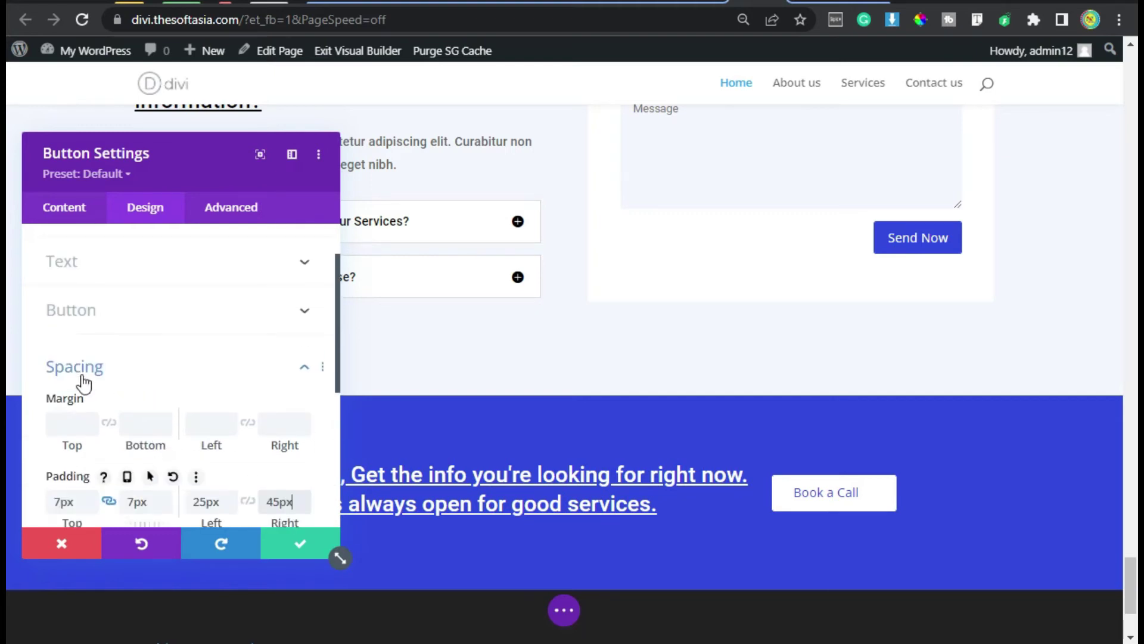
{"action": "scroll", "coordinate": [103, 382], "scroll_direction": "up", "scroll_amount": 2}
{"action": "left_click", "coordinate": [103, 382]}
{"action": "scroll", "coordinate": [149, 393], "scroll_direction": "down", "scroll_amount": 5}
{"action": "scroll", "coordinate": [149, 398], "scroll_direction": "down", "scroll_amount": 5}
{"action": "scroll", "coordinate": [220, 485], "scroll_direction": "down", "scroll_amount": 10}
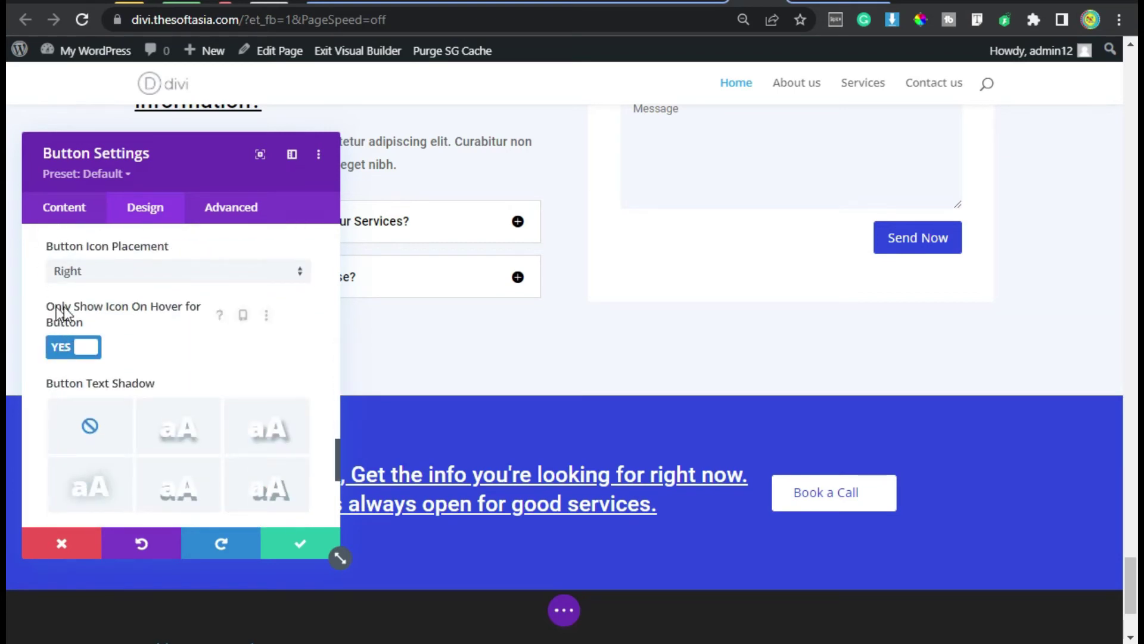
{"action": "left_click", "coordinate": [83, 358]}
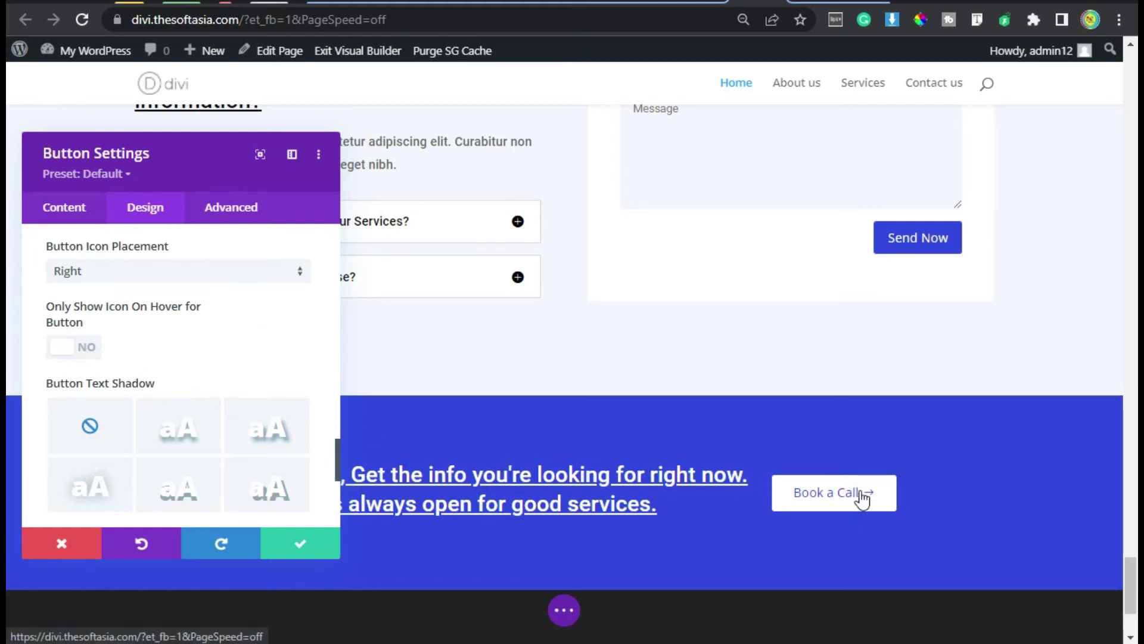
Step: Give the button a Slide animation with the direction Left, and save the button's settings
{"action": "scroll", "coordinate": [230, 413], "scroll_direction": "up", "scroll_amount": 3}
{"action": "scroll", "coordinate": [205, 381], "scroll_direction": "down", "scroll_amount": 10}
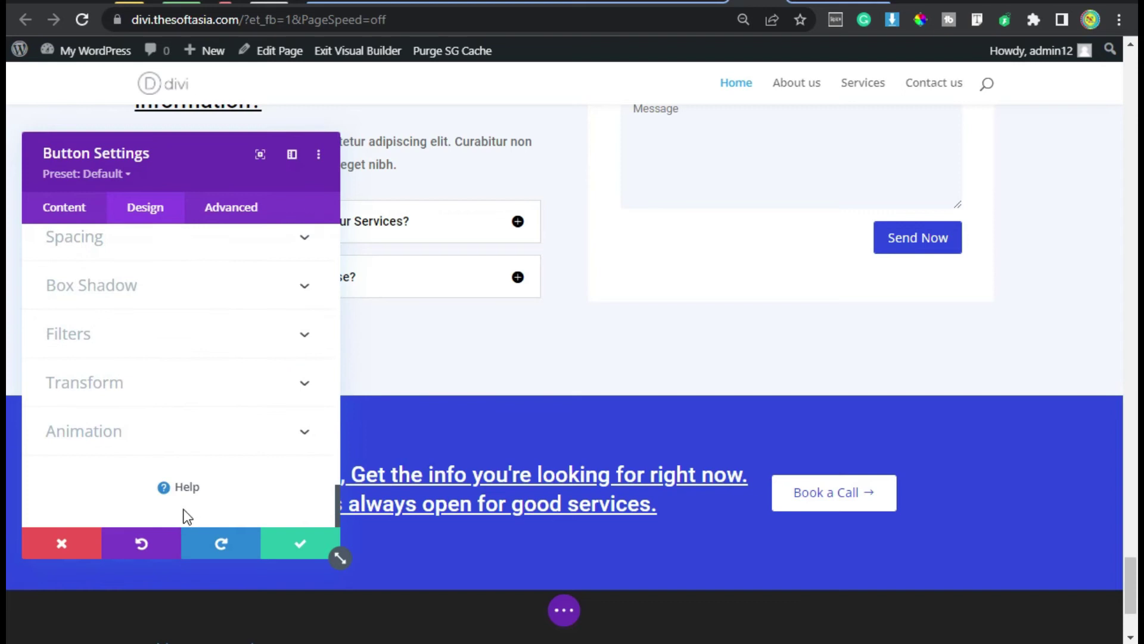
{"action": "left_click", "coordinate": [179, 439]}
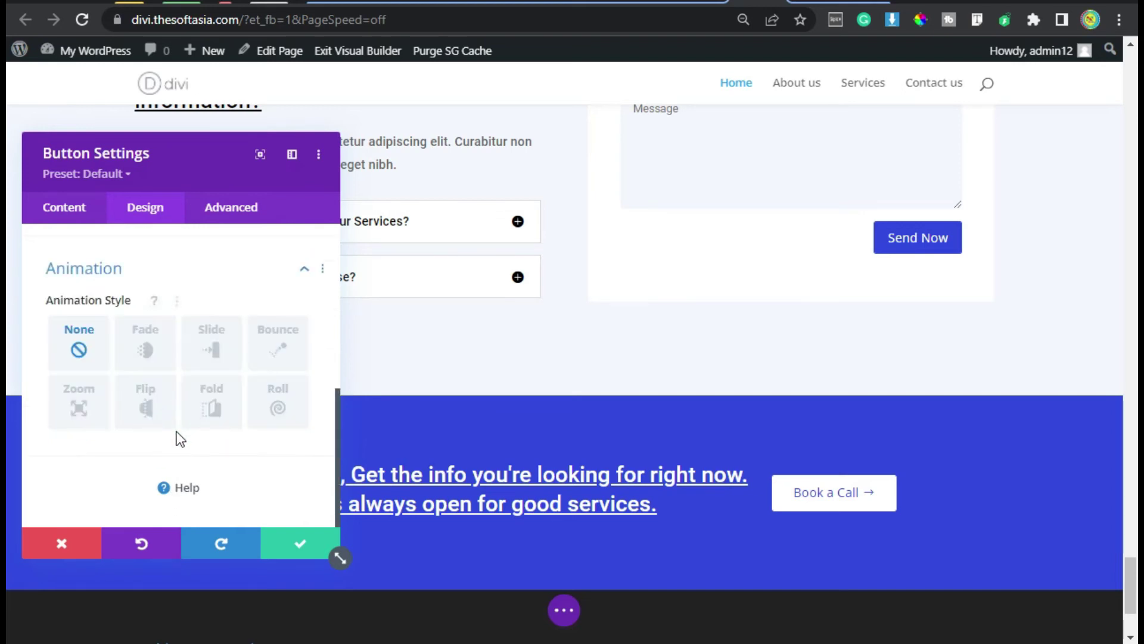
{"action": "left_click", "coordinate": [225, 341]}
{"action": "scroll", "coordinate": [209, 349], "scroll_direction": "down", "scroll_amount": 4}
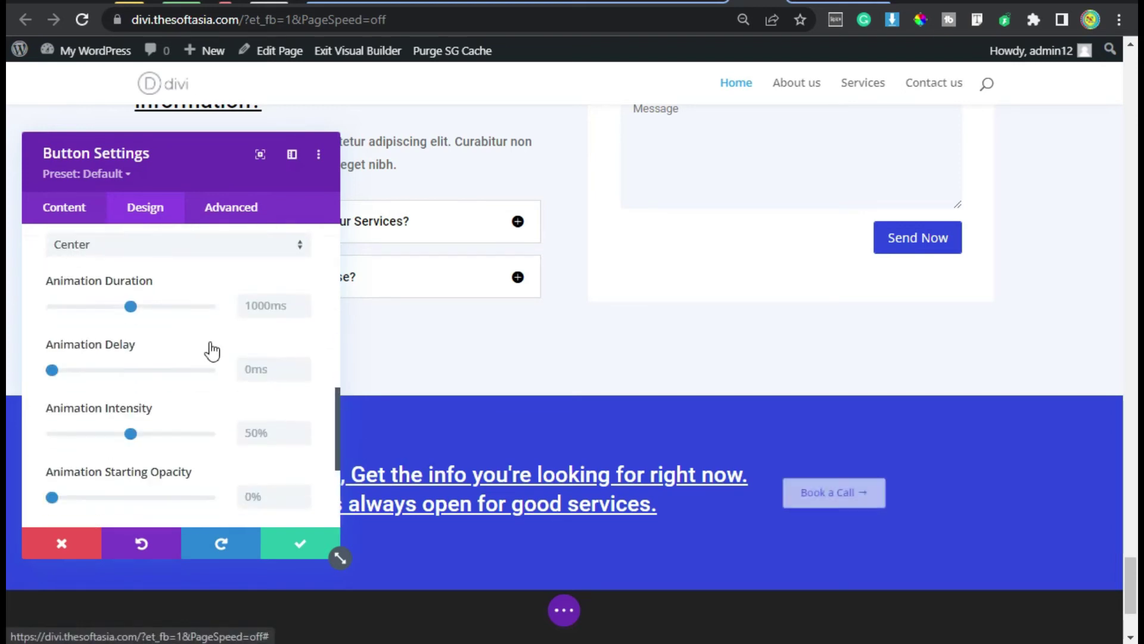
{"action": "scroll", "coordinate": [135, 334], "scroll_direction": "up", "scroll_amount": 4}
{"action": "scroll", "coordinate": [142, 430], "scroll_direction": "down", "scroll_amount": 4}
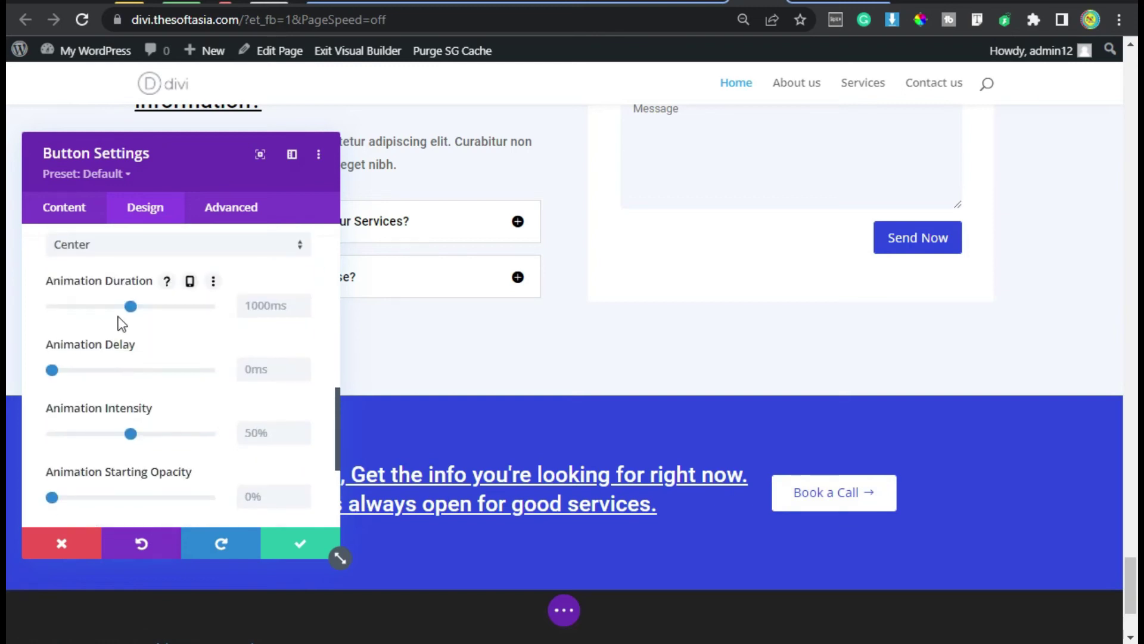
{"action": "left_click", "coordinate": [171, 252]}
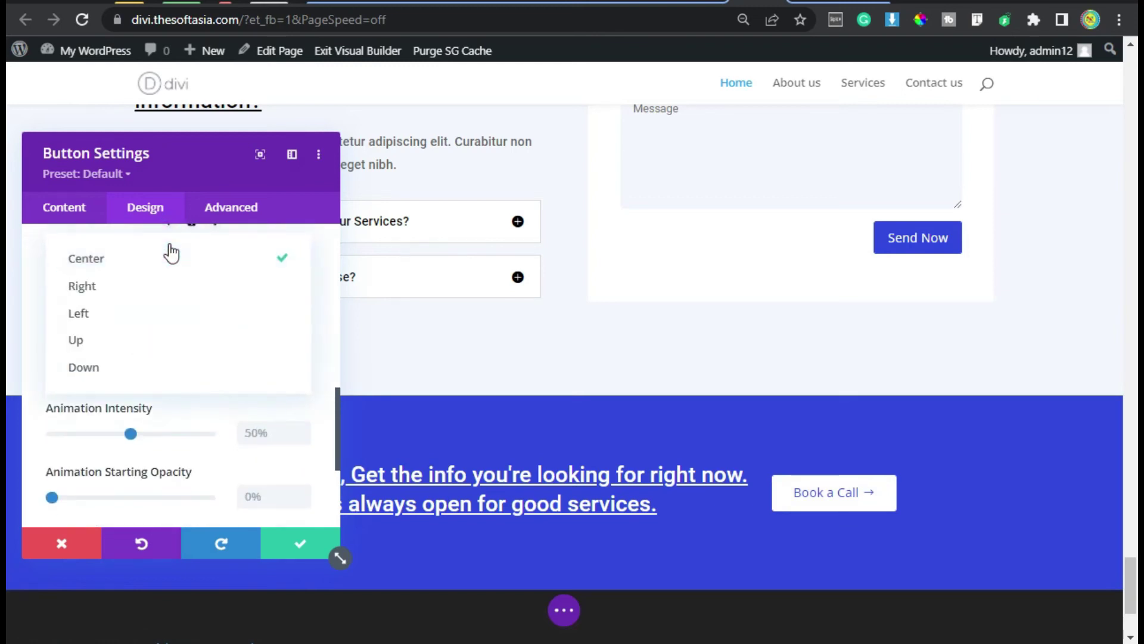
{"action": "left_click", "coordinate": [171, 314]}
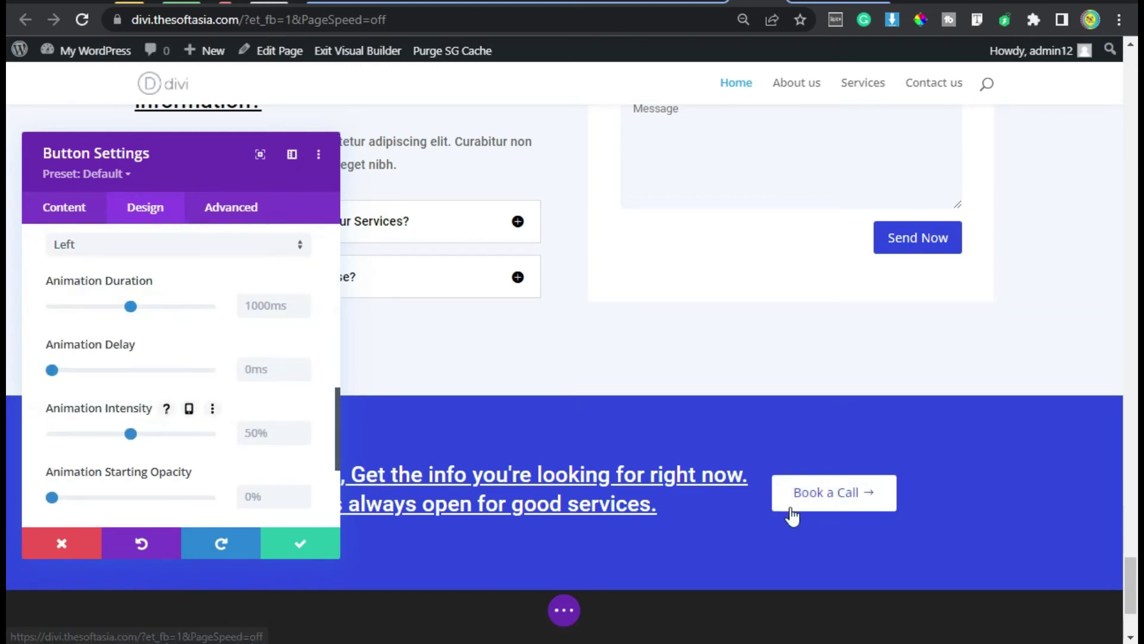
{"action": "left_click", "coordinate": [306, 541]}
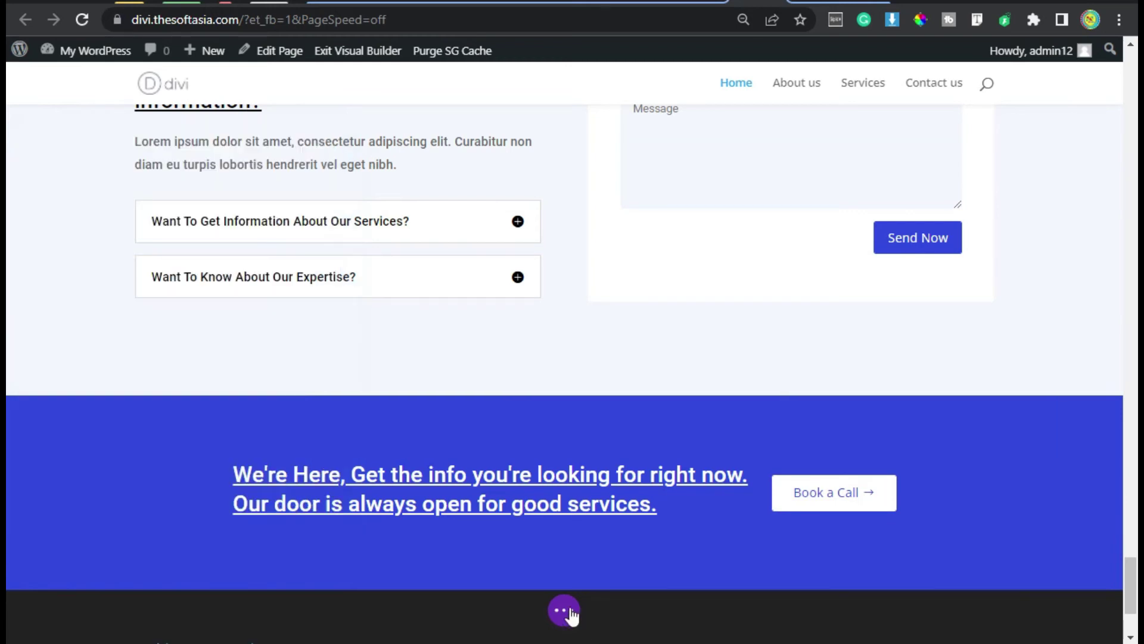
Step: Save the page and exit the Visual Builder
{"action": "left_click", "coordinate": [564, 610]}
{"action": "left_click", "coordinate": [1076, 616]}
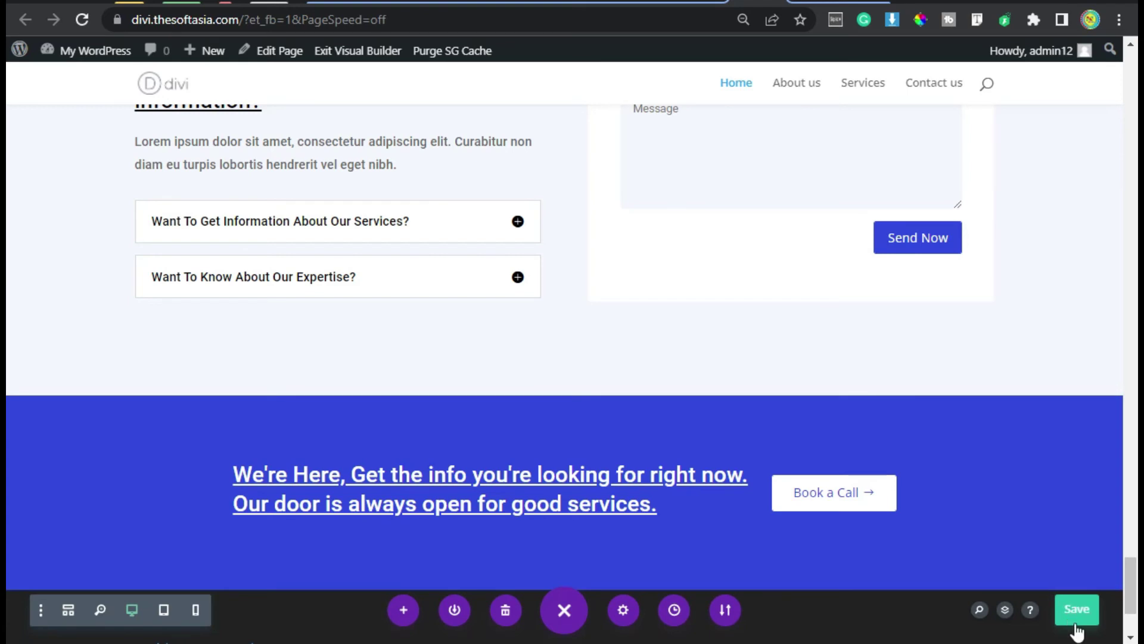
{"action": "left_click", "coordinate": [332, 58]}
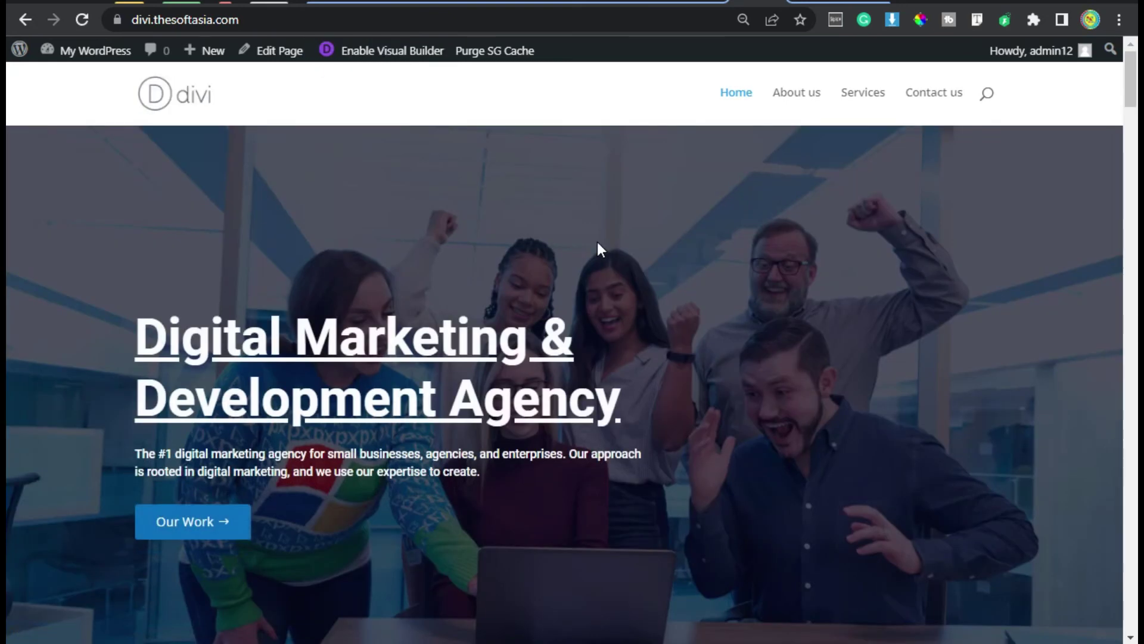
Step: Look through the live home page down to the footer and check the new blue call-to-action section
{"action": "scroll", "coordinate": [594, 387], "scroll_direction": "down", "scroll_amount": 15}
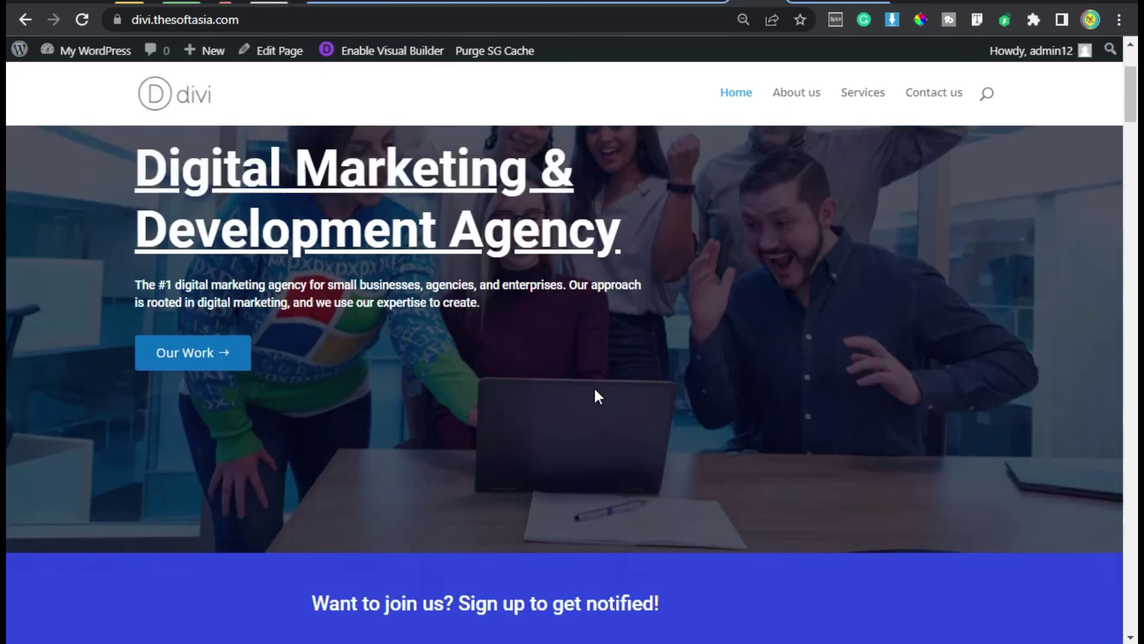
{"action": "scroll", "coordinate": [592, 384], "scroll_direction": "down", "scroll_amount": 20}
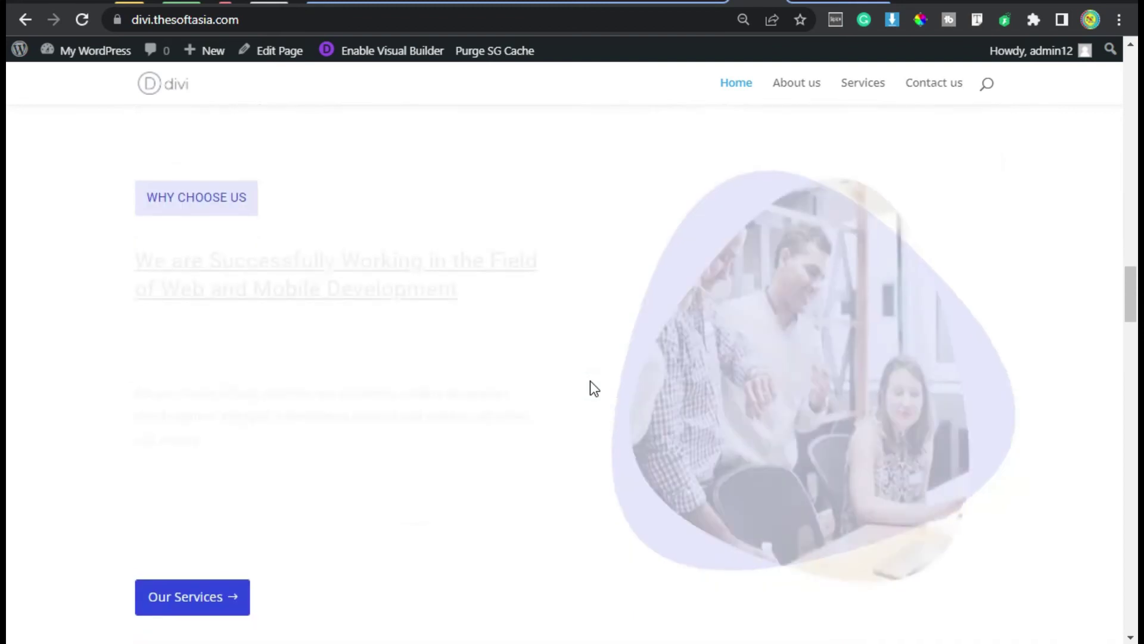
{"action": "scroll", "coordinate": [592, 381], "scroll_direction": "down", "scroll_amount": 20}
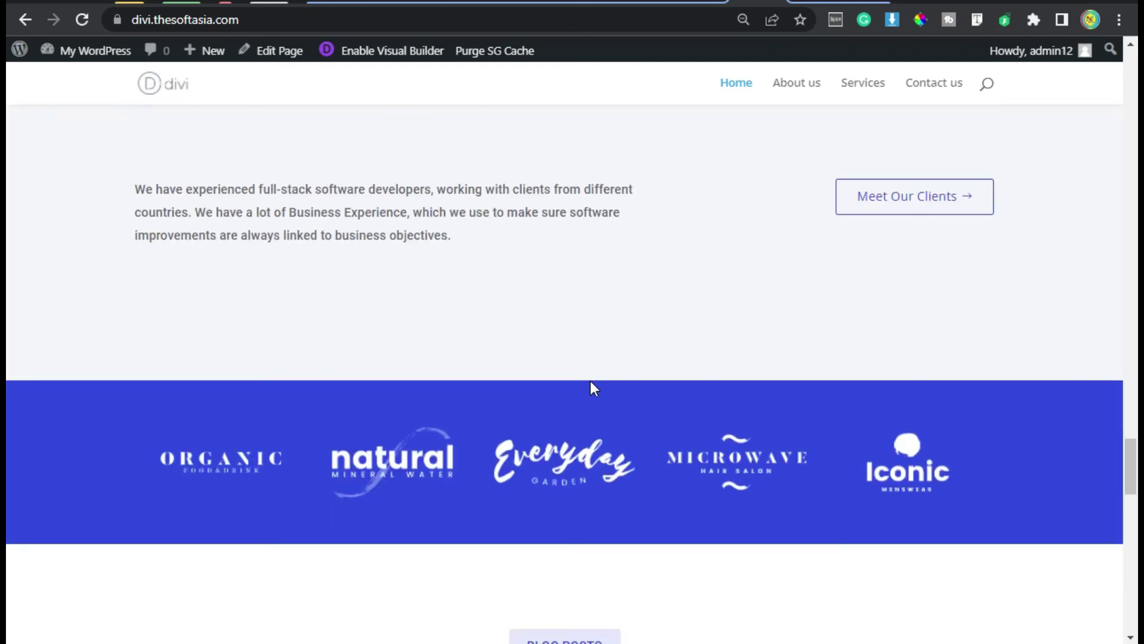
{"action": "scroll", "coordinate": [589, 381], "scroll_direction": "down", "scroll_amount": 10}
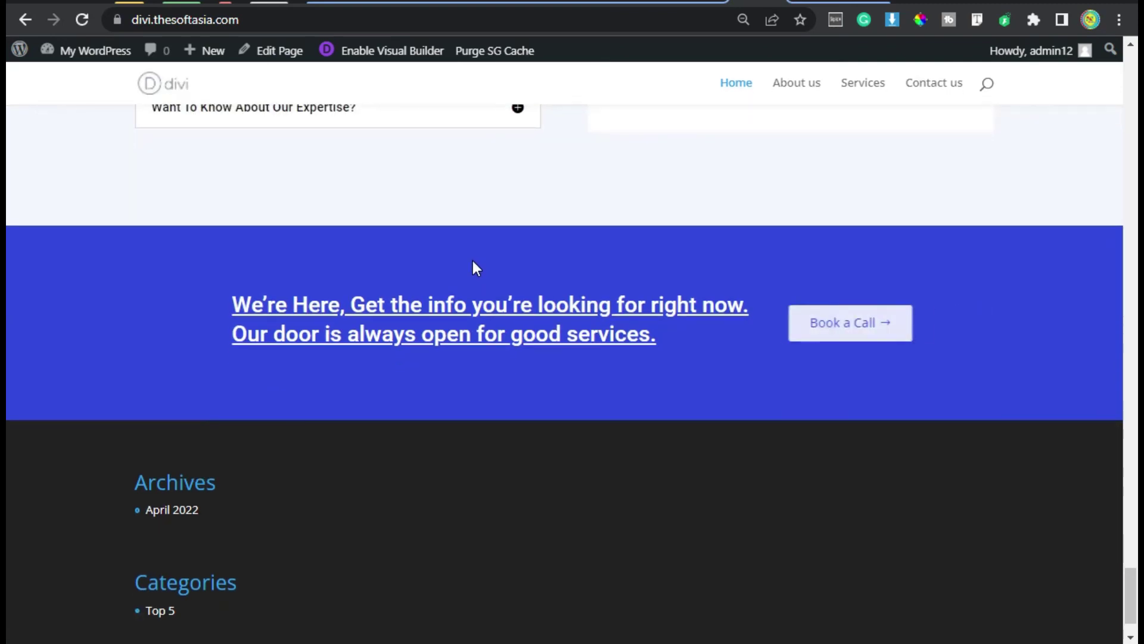
{"action": "scroll", "coordinate": [559, 426], "scroll_direction": "up", "scroll_amount": 2}
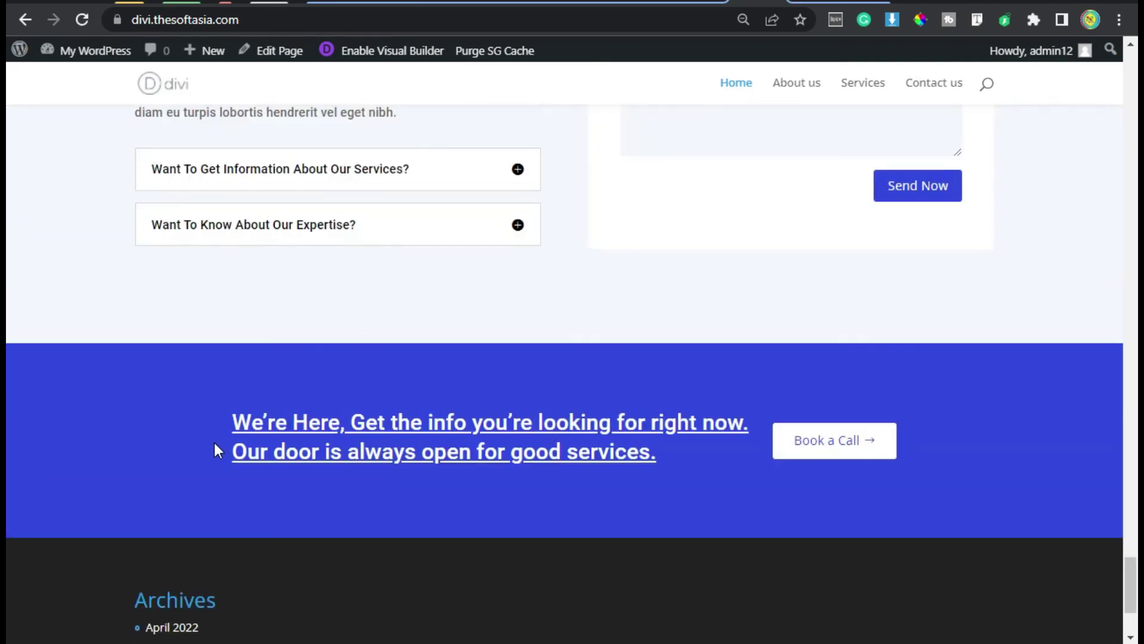
{"action": "scroll", "coordinate": [216, 448], "scroll_direction": "up", "scroll_amount": 2}
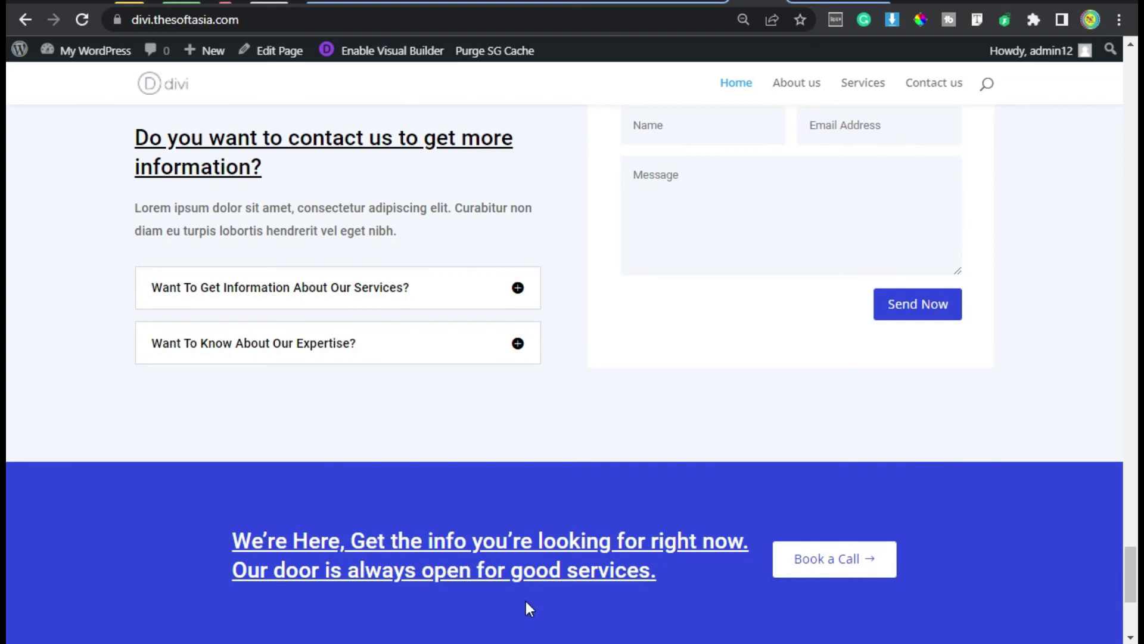
{"action": "scroll", "coordinate": [526, 606], "scroll_direction": "down", "scroll_amount": 2}
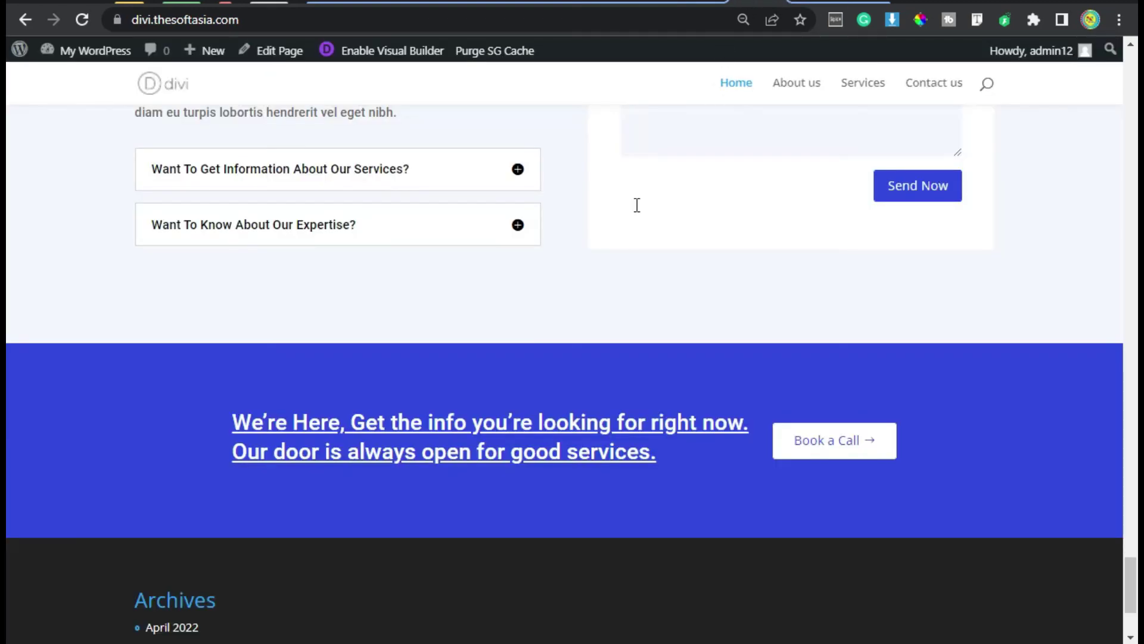
{"action": "scroll", "coordinate": [636, 205], "scroll_direction": "down", "scroll_amount": 3}
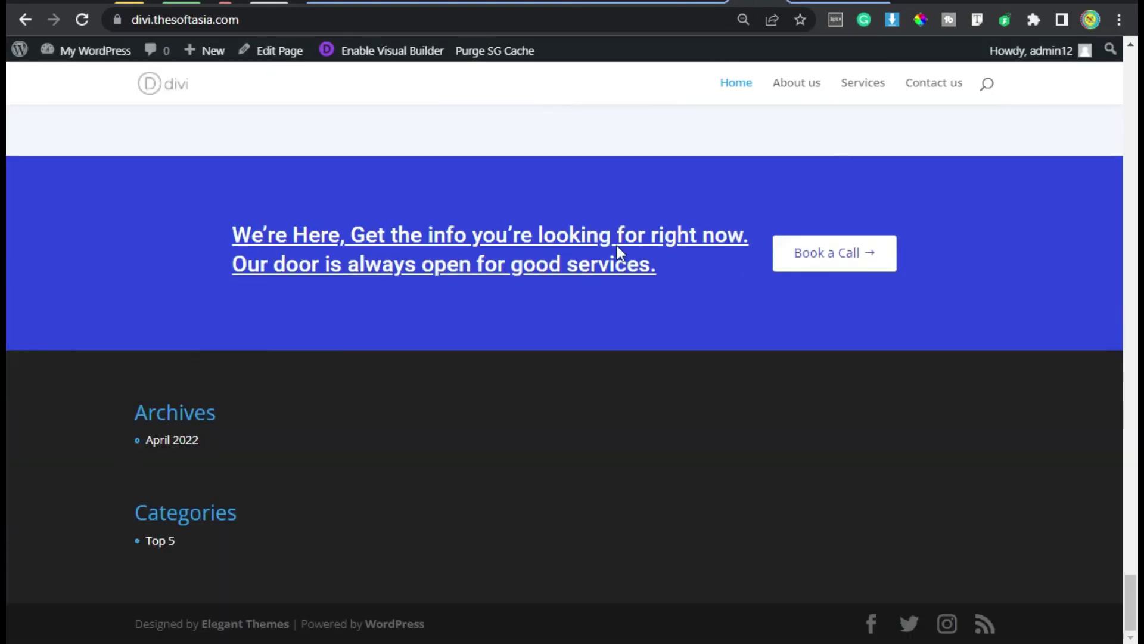